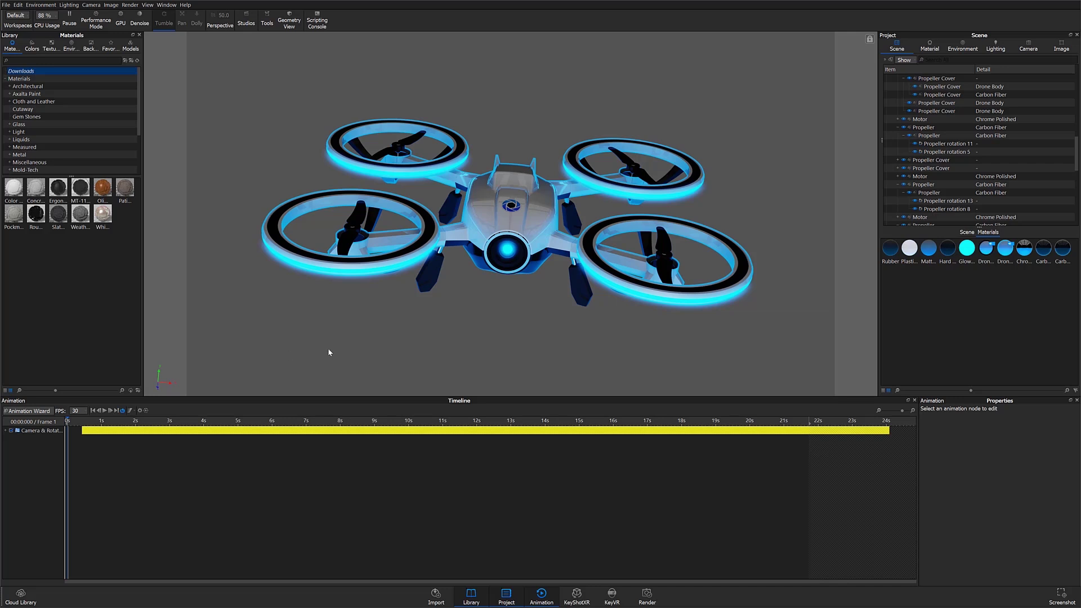
# Add a translation animation to the chrome-polished ring around the drone's camera lens
pyautogui.click(519, 270)
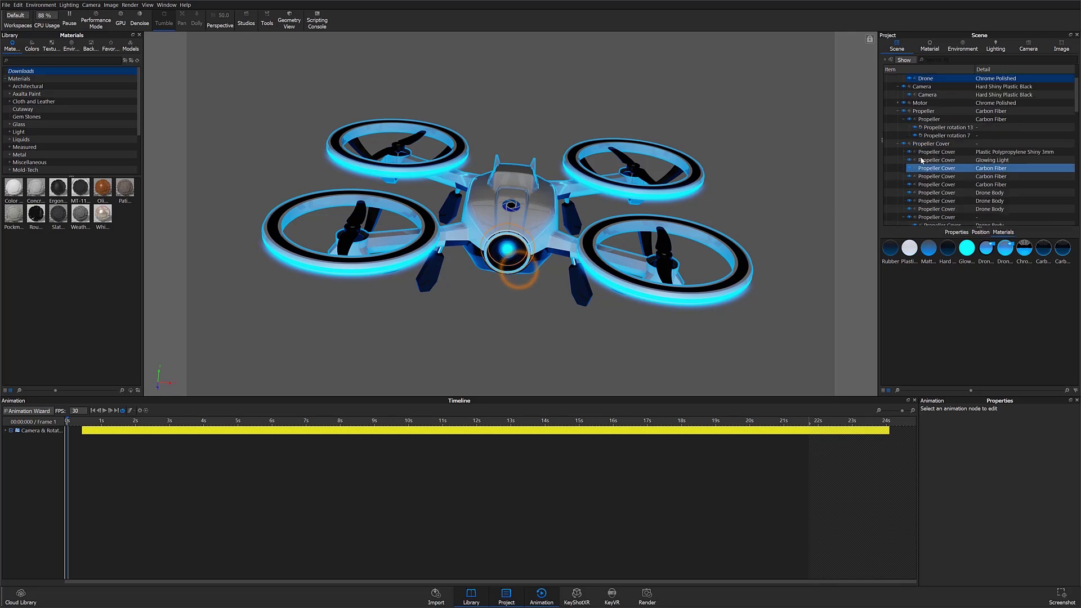
pyautogui.rightClick(949, 82)
pyautogui.click(956, 92)
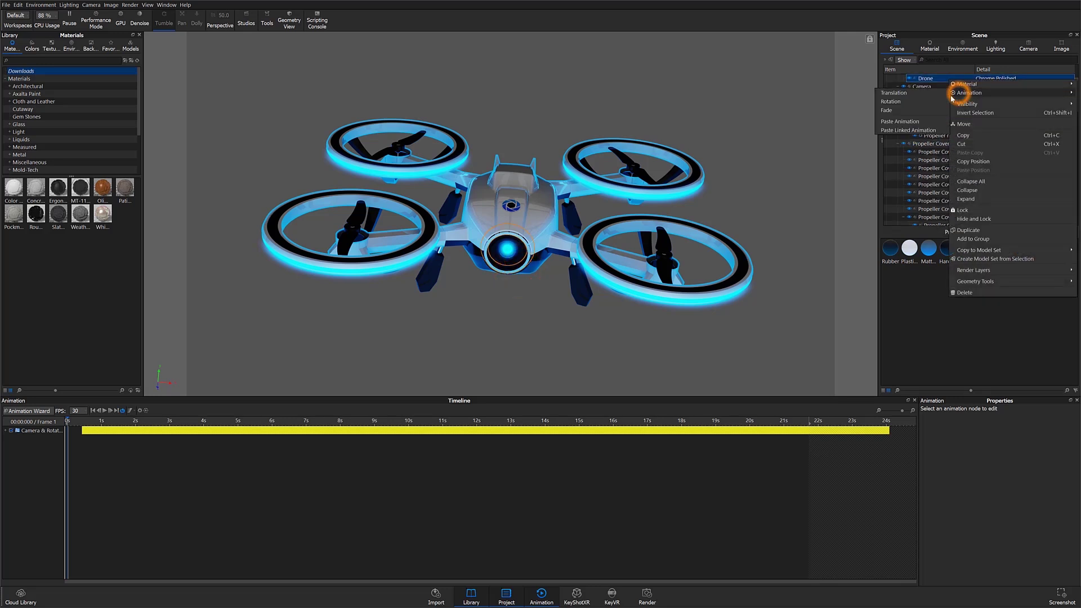
pyautogui.click(923, 93)
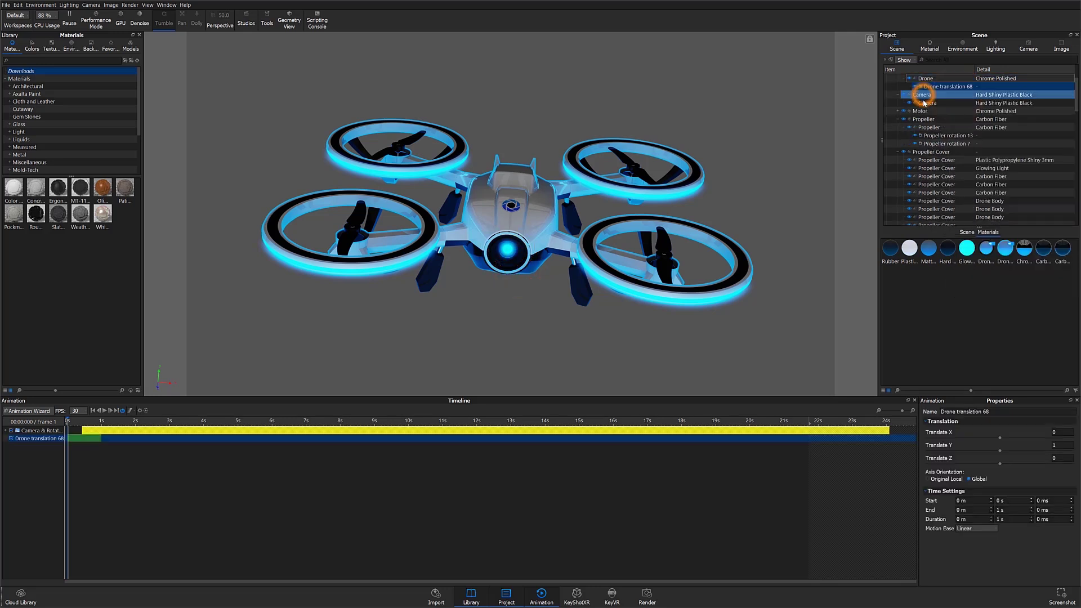
# Set the lens ring's translation to Y 0 and Z 200 with a duration of 2 s and Ease In/Out motion
pyautogui.click(1059, 445)
pyautogui.write('1')
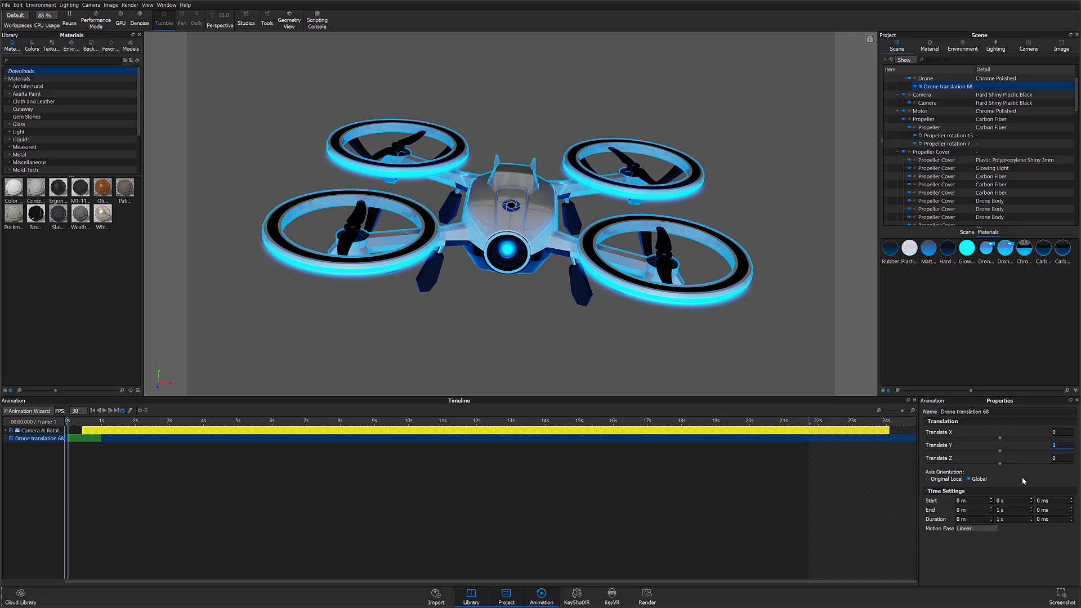
pyautogui.click(1059, 457)
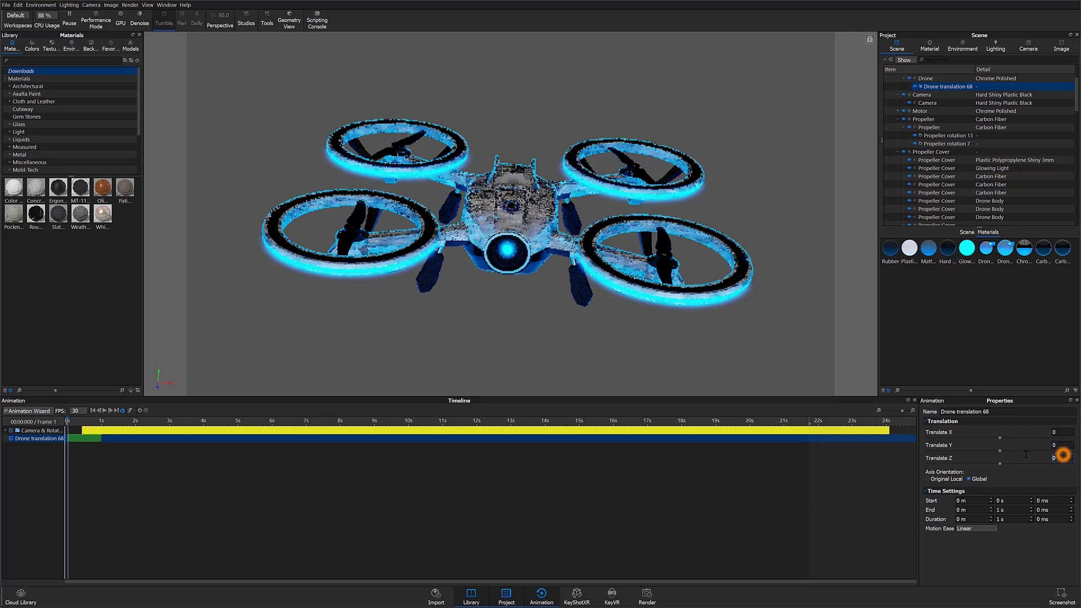
pyautogui.write('200')
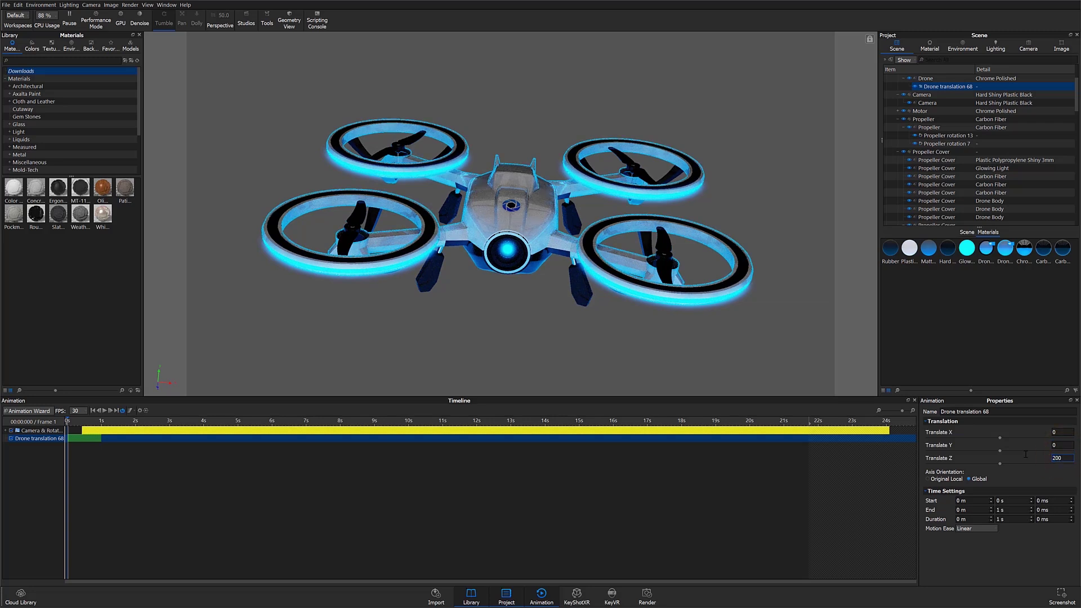
pyautogui.click(1031, 516)
pyautogui.click(969, 528)
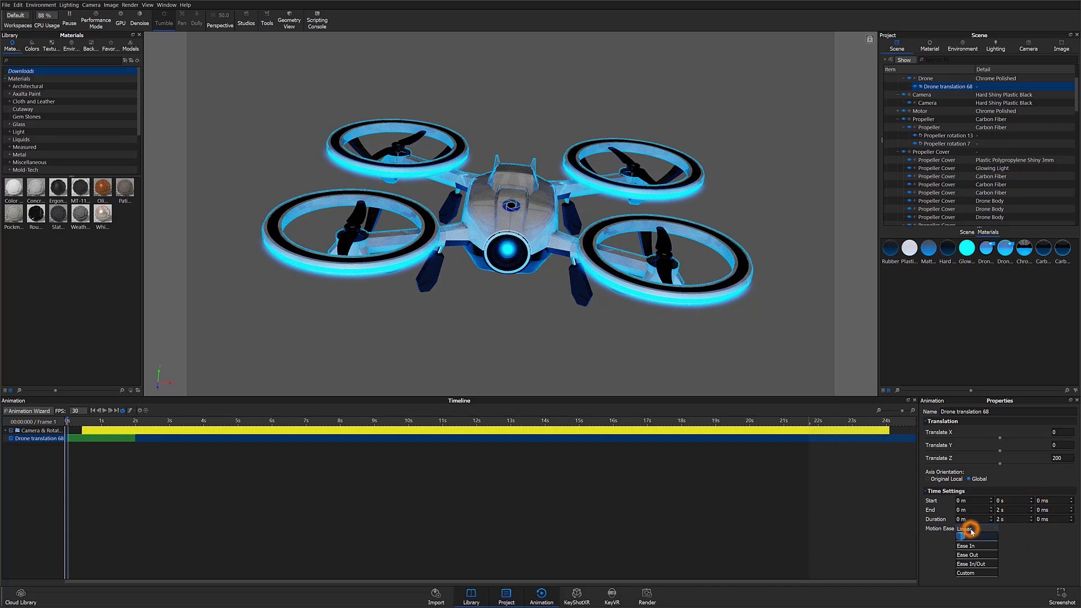
pyautogui.click(973, 563)
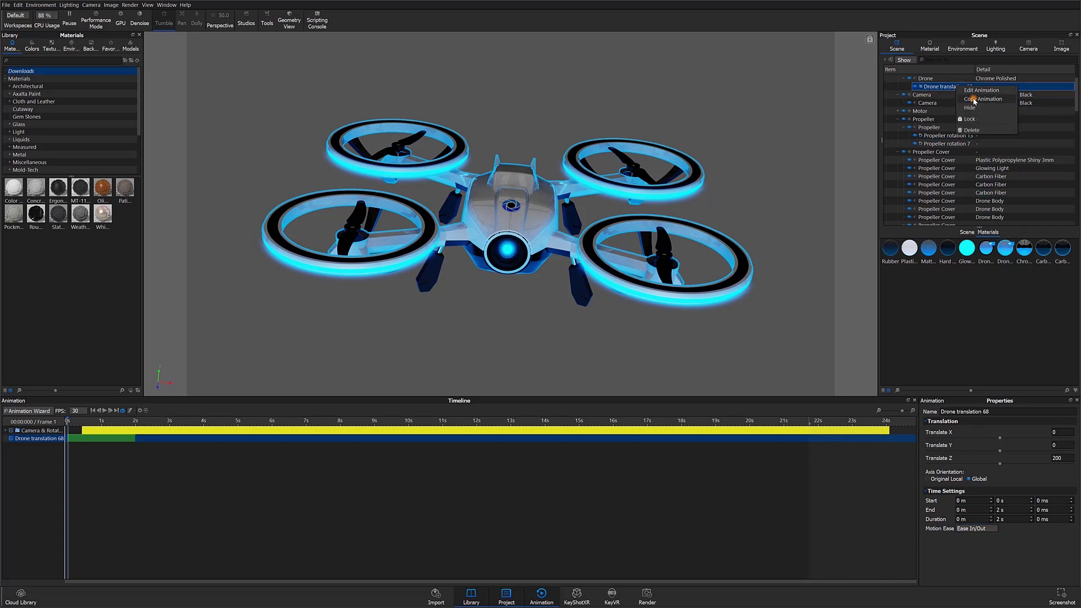
# Copy the lens ring's translation animation and paste it onto the hard shiny black camera part
pyautogui.click(970, 95)
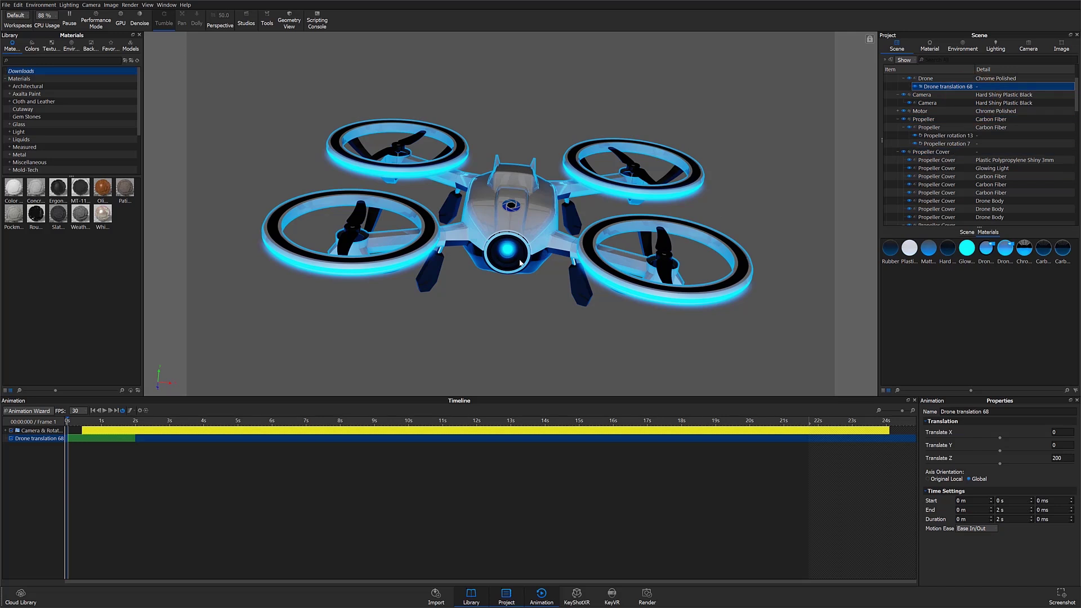
pyautogui.click(520, 263)
pyautogui.rightClick(924, 103)
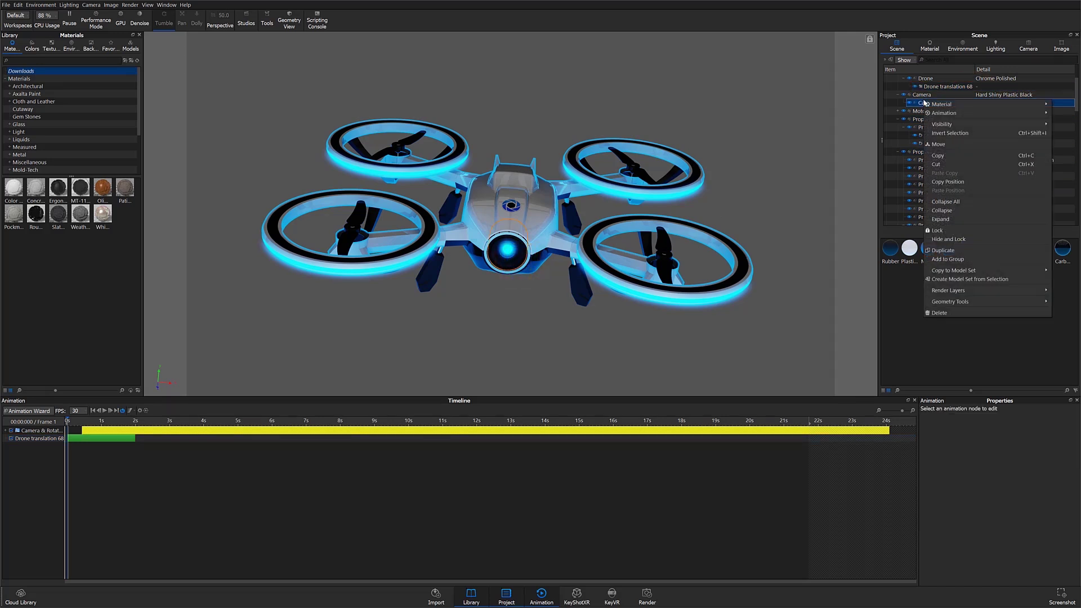
pyautogui.click(932, 112)
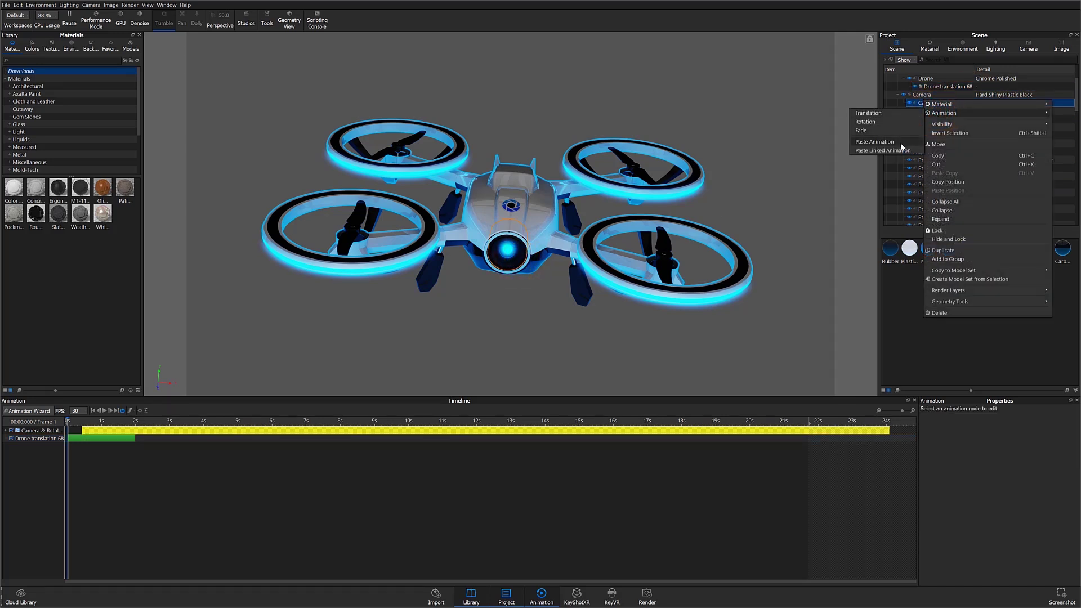
pyautogui.click(901, 144)
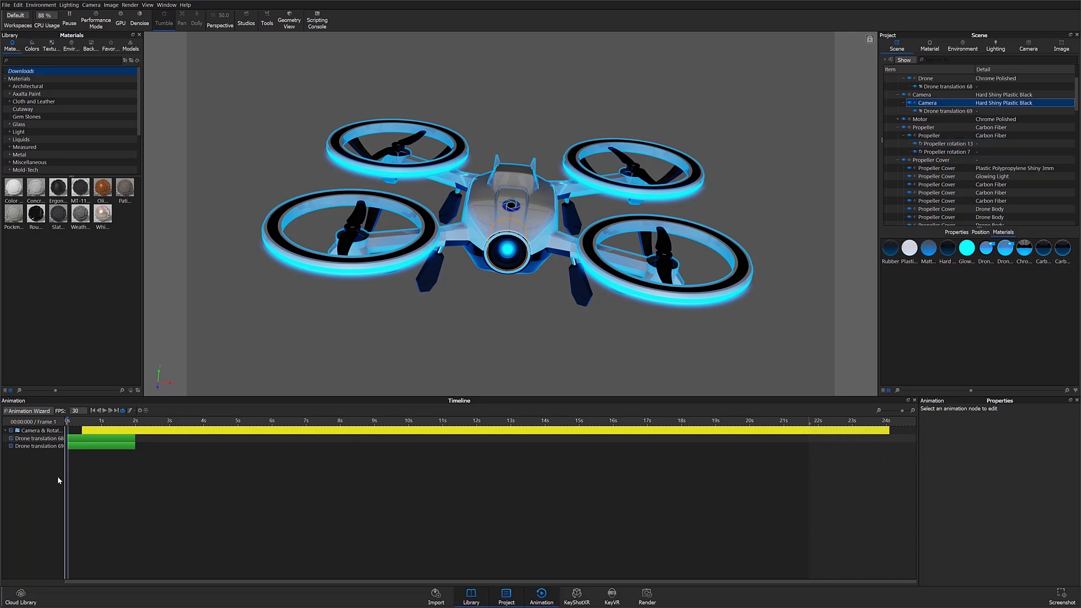
# Shift the lens ring's and camera part's translations together so both start at 966 ms
pyautogui.click(91, 439)
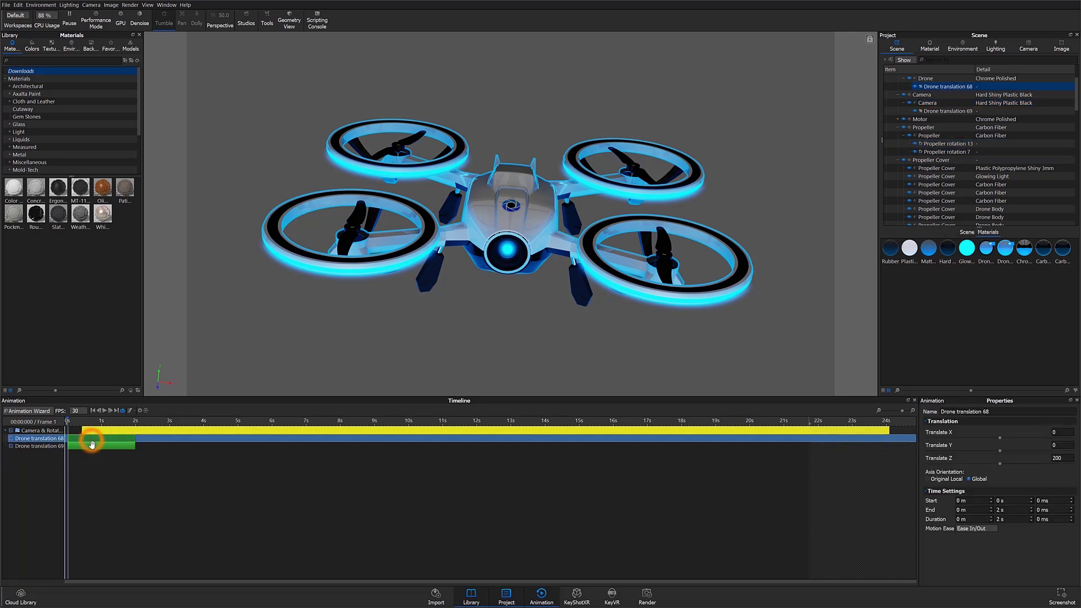
pyautogui.click(92, 445)
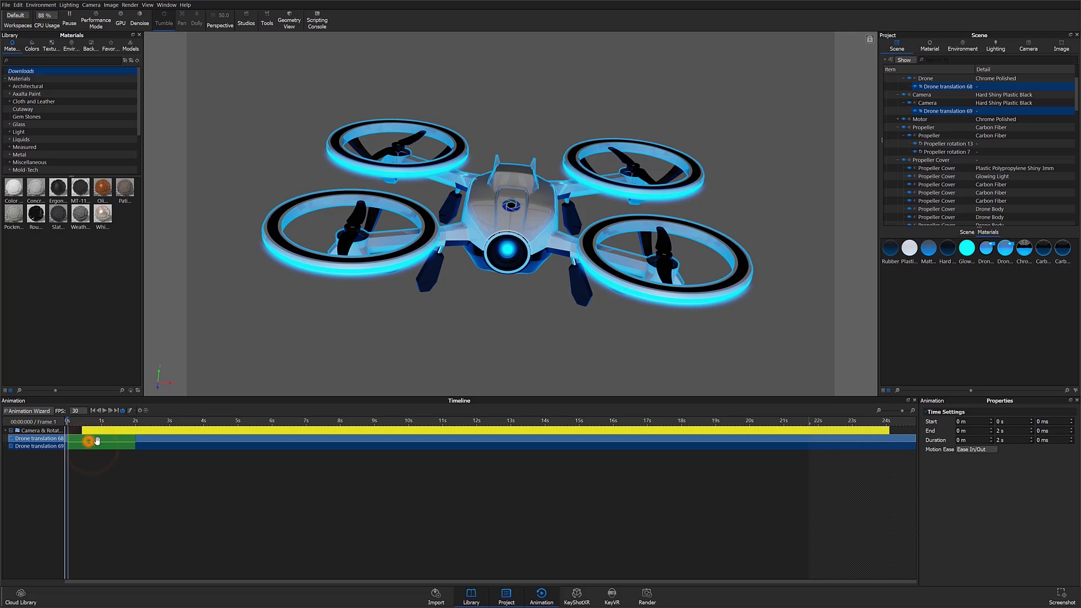
pyautogui.moveTo(90, 443); pyautogui.dragTo(120, 443)
pyautogui.click(135, 442)
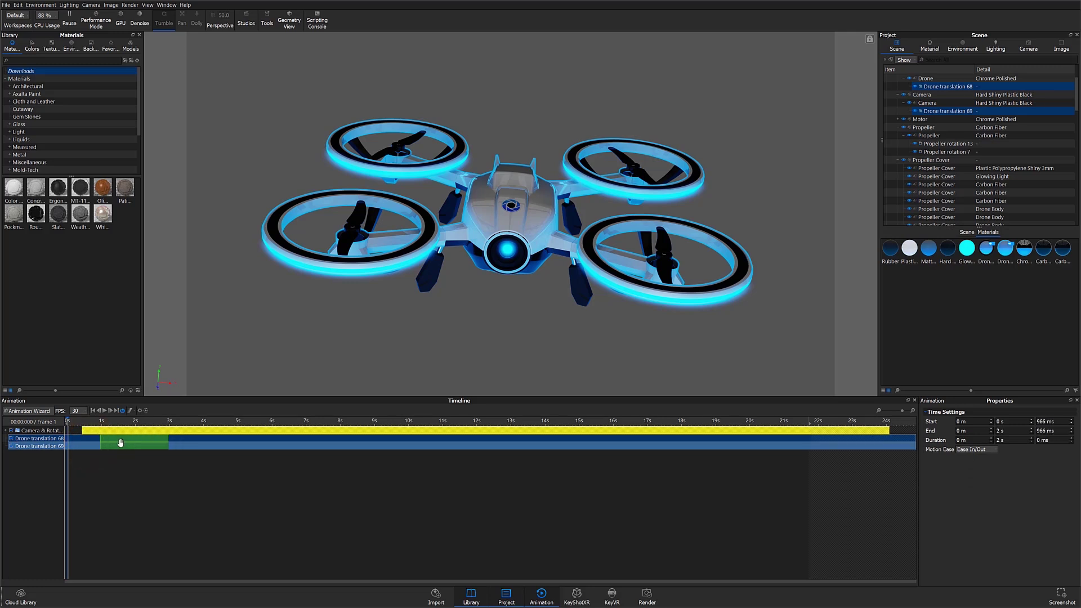
pyautogui.click(119, 446)
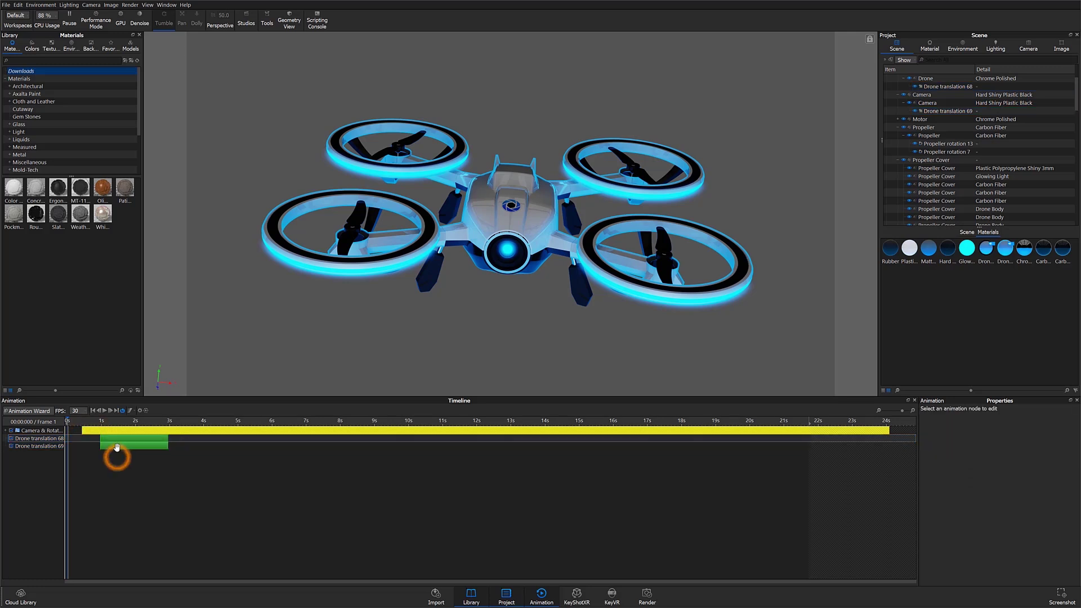
# Delay the camera part's translation to start at about 1.73 s and set its Z translation to 150
pyautogui.moveTo(119, 446); pyautogui.dragTo(139, 447)
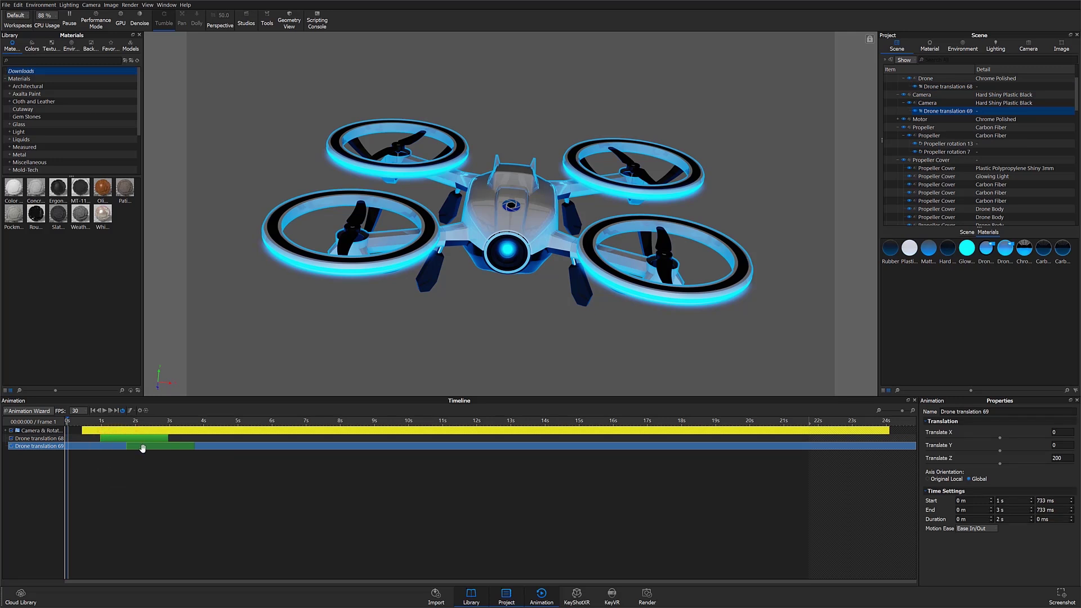
pyautogui.doubleClick(1063, 457)
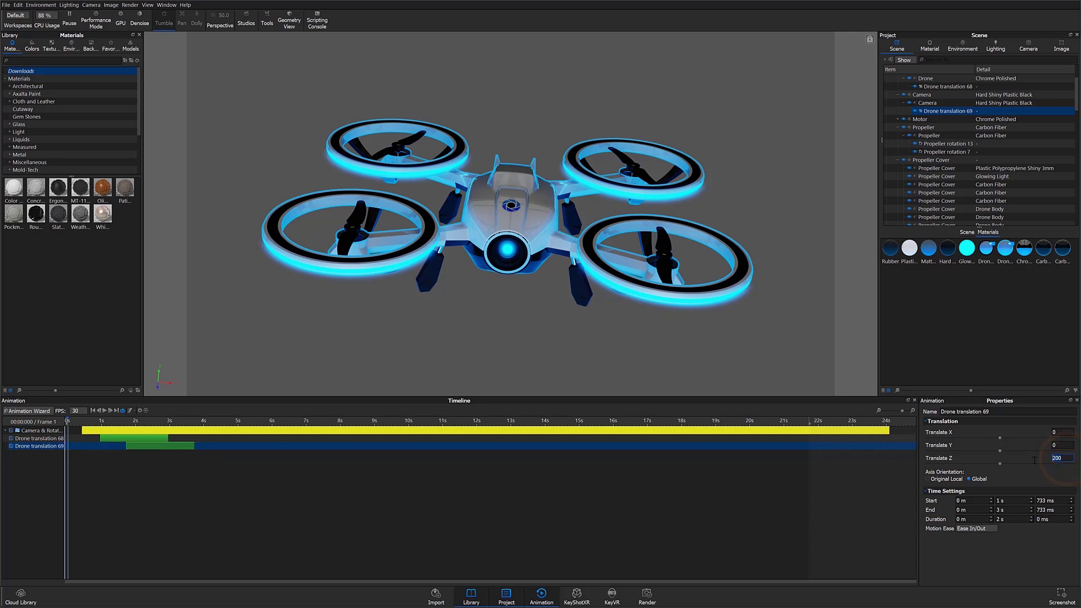
pyautogui.write('150')
pyautogui.press('Return')
# Paste the copied translation animation onto the glowing sphere inside the camera lens
pyautogui.click(507, 251)
pyautogui.rightClick(932, 79)
pyautogui.click(945, 91)
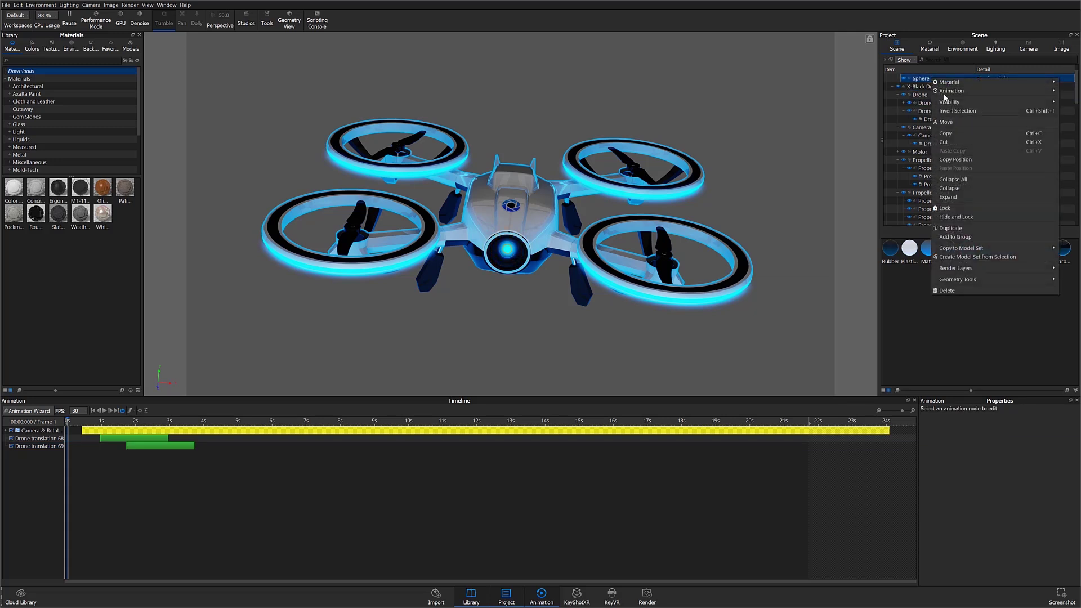
pyautogui.click(876, 90)
# Move the glowing sphere's translation to start at 2.8 s and set its Z translation to 75
pyautogui.click(113, 454)
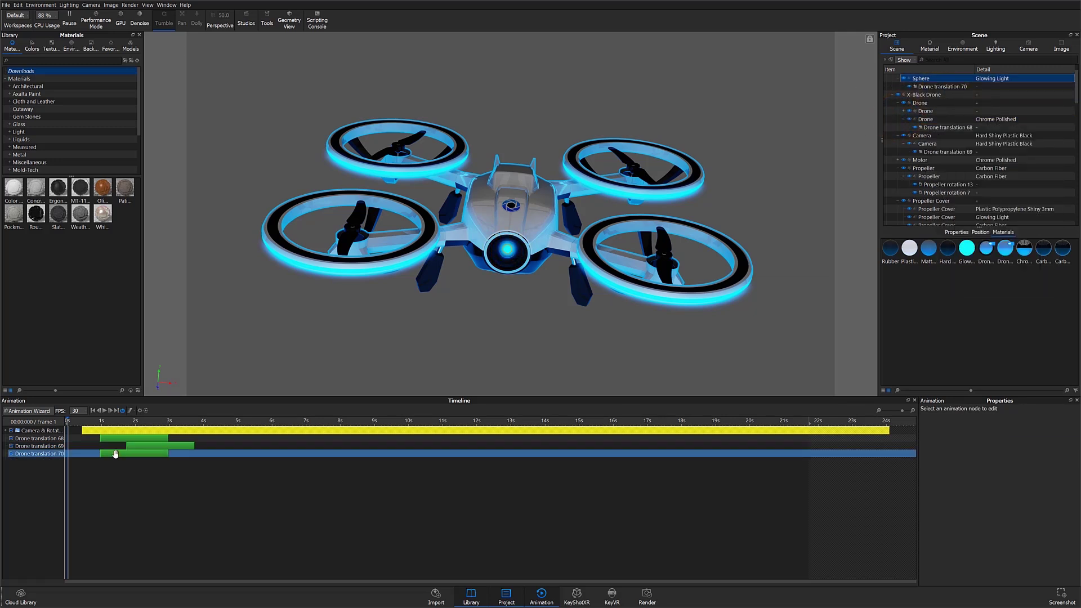
pyautogui.moveTo(160, 459); pyautogui.dragTo(215, 459)
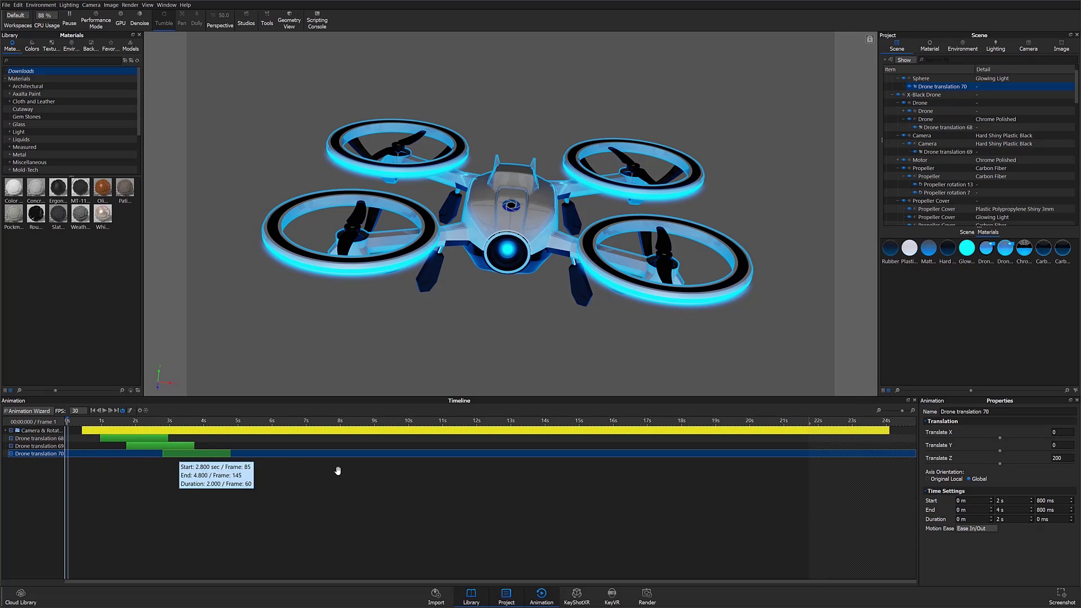
pyautogui.click(1059, 458)
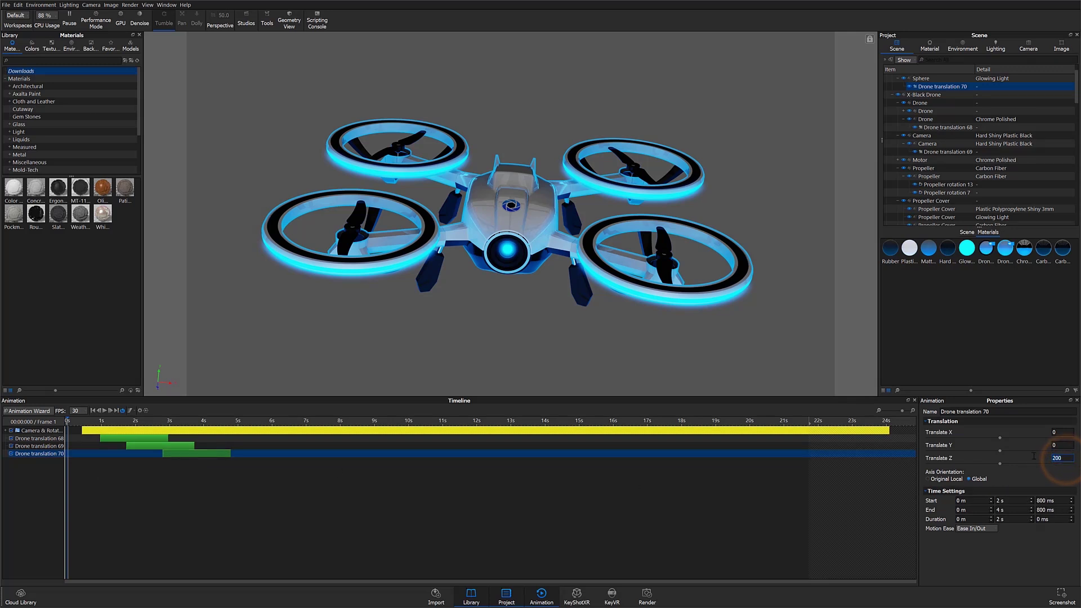
pyautogui.write('75')
pyautogui.press('Return')
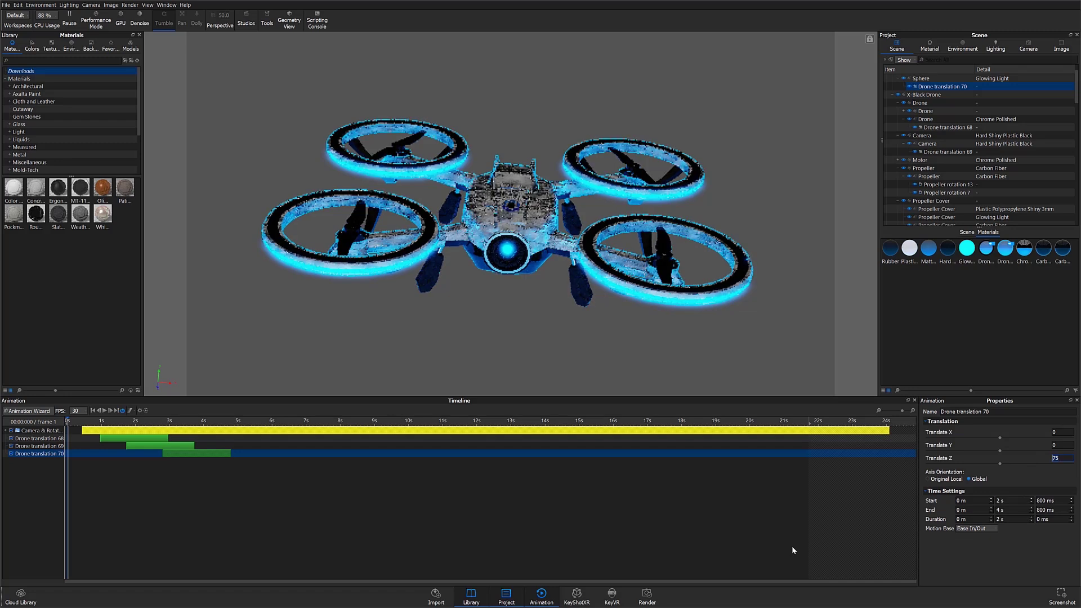
pyautogui.click(665, 275)
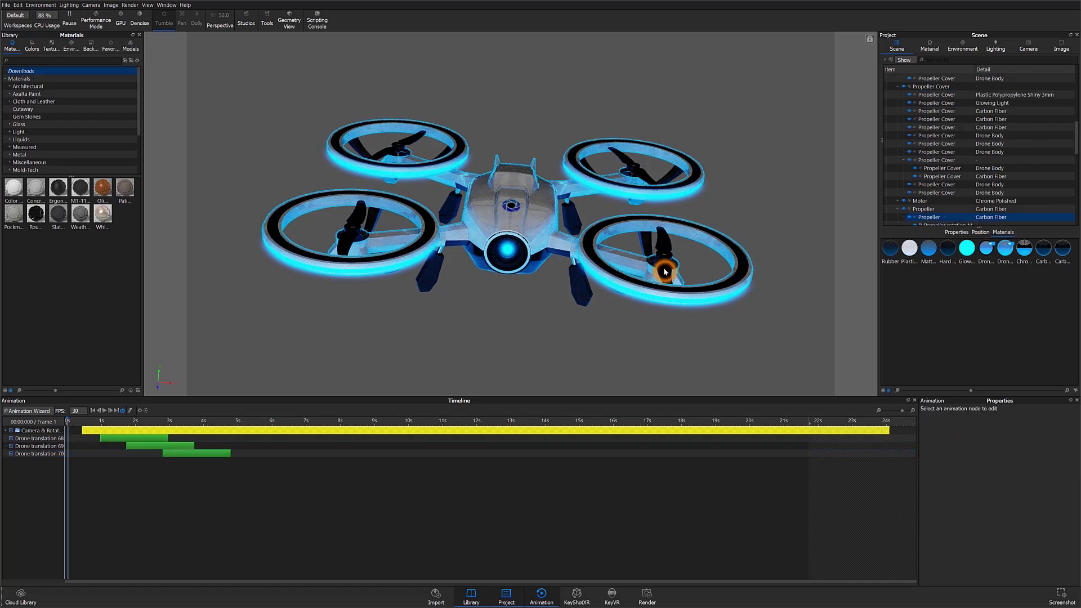
pyautogui.click(631, 170)
pyautogui.click(412, 141)
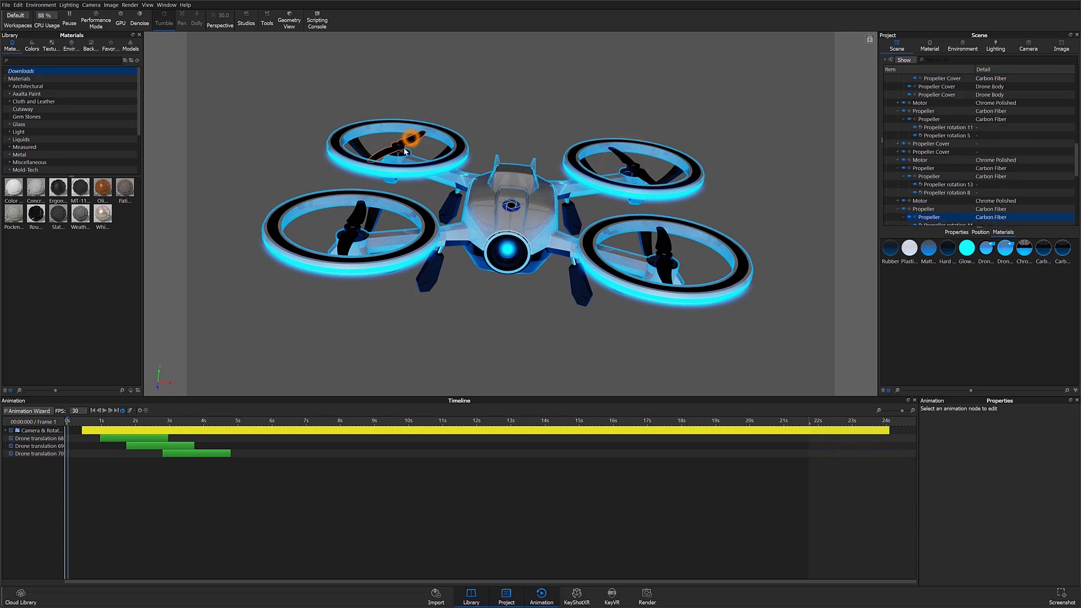
pyautogui.click(348, 237)
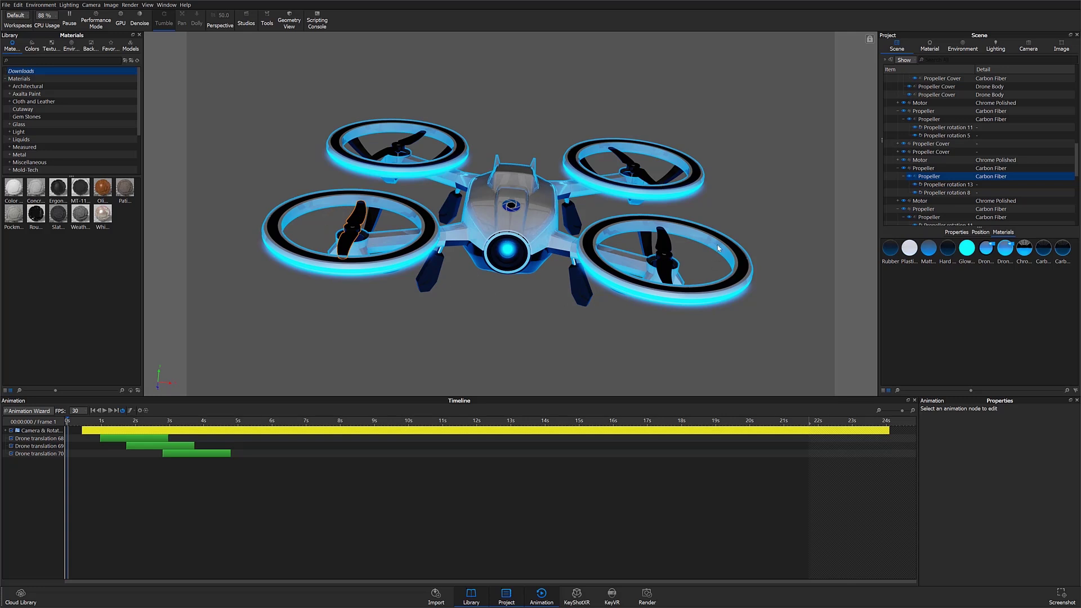
# Add a translation animation to the drone's rear propeller on the right-hand side of the view
pyautogui.click(639, 169)
pyautogui.rightClick(927, 83)
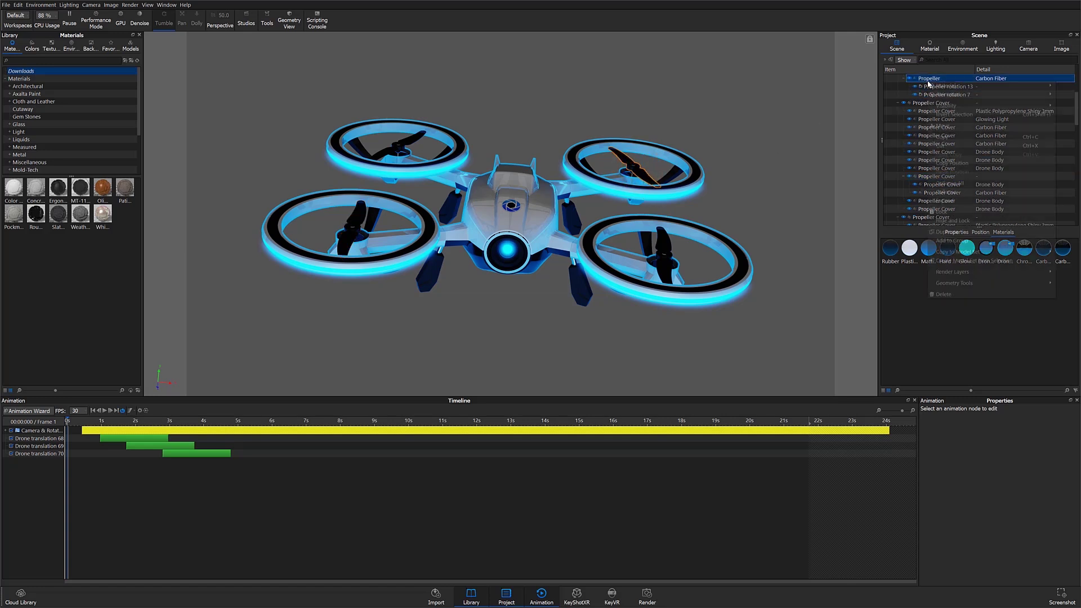
pyautogui.click(935, 85)
pyautogui.click(919, 97)
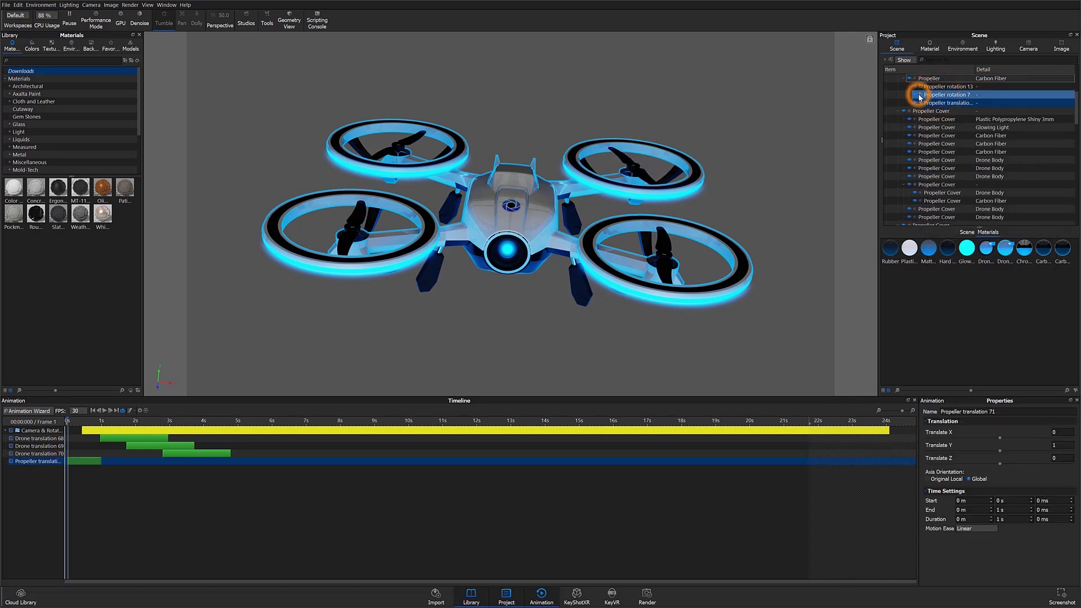
# Set the propeller's Y translation to 100 with a duration of 2 s and Ease In/Out motion
pyautogui.click(1062, 445)
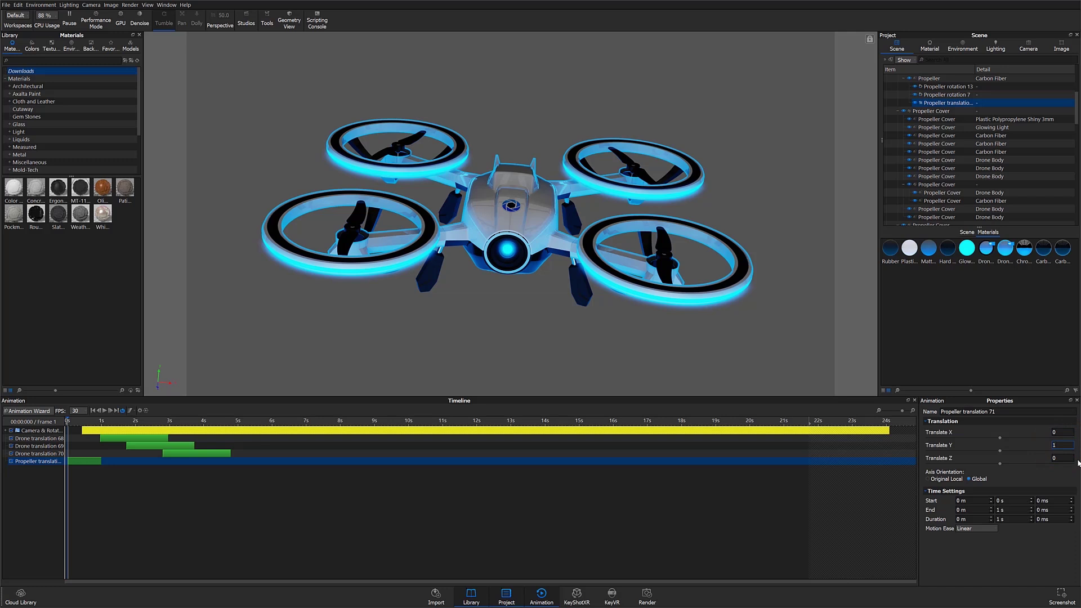
pyautogui.write('00')
pyautogui.click(1031, 518)
pyautogui.click(985, 528)
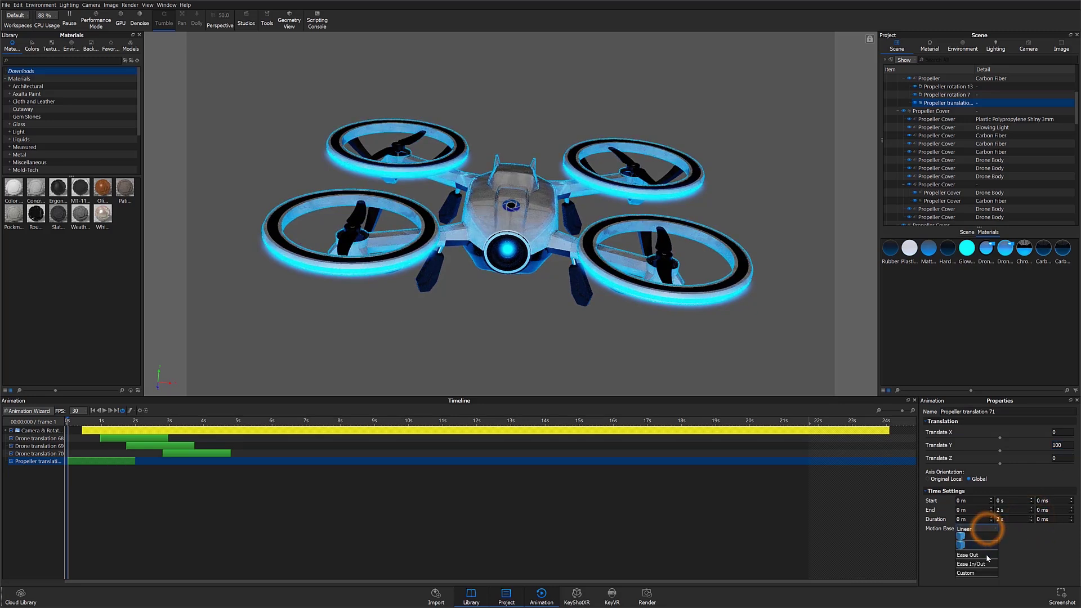
pyautogui.click(985, 564)
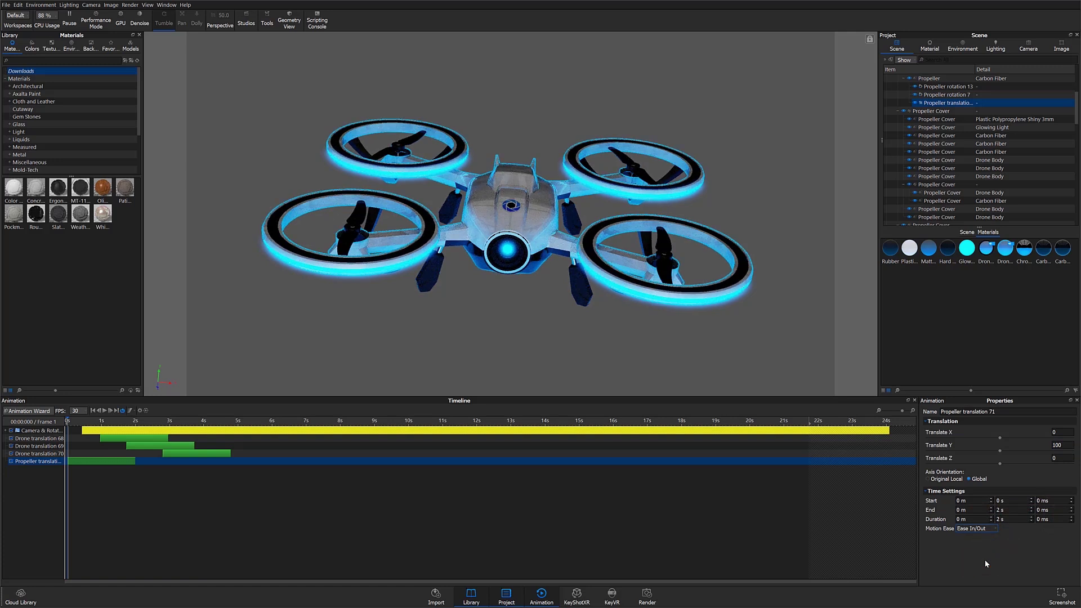
# Move the propeller's translation to start at about 9.2 s and set the current time to about 9.7 s
pyautogui.moveTo(76, 462); pyautogui.dragTo(388, 462)
pyautogui.moveTo(380, 421)
pyautogui.mouseDown()
pyautogui.moveTo(430, 429)
pyautogui.moveTo(390, 429)
pyautogui.mouseUp()
pyautogui.click(420, 462)
# Copy the rear right-hand propeller's translation animation and paste it as a linked animation on the rear left-hand propeller
pyautogui.rightClick(949, 105)
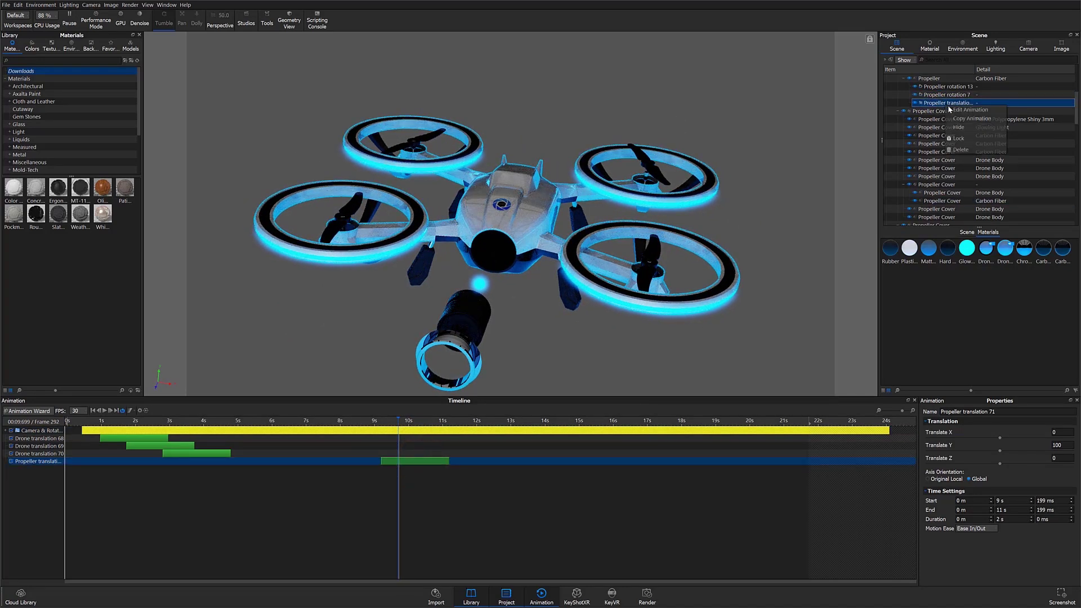
pyautogui.click(961, 117)
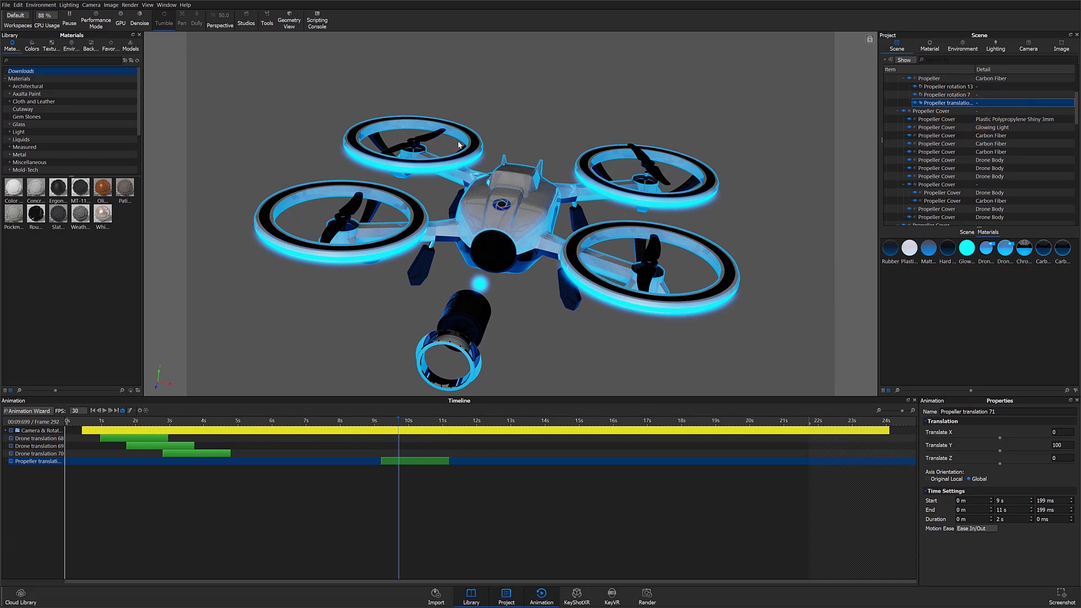
pyautogui.click(438, 140)
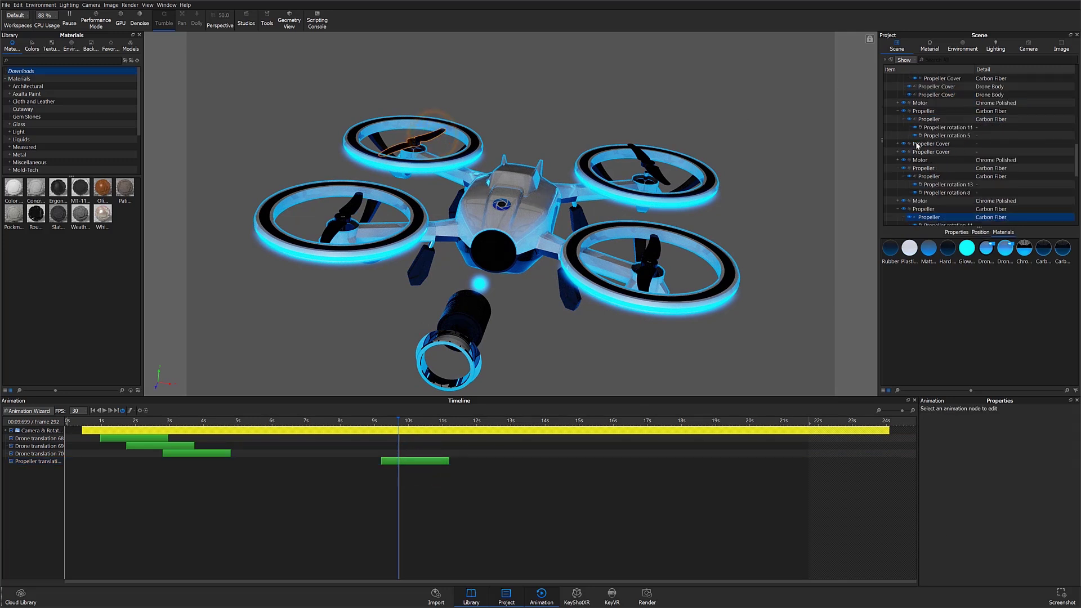
pyautogui.rightClick(947, 219)
pyautogui.moveTo(964, 228)
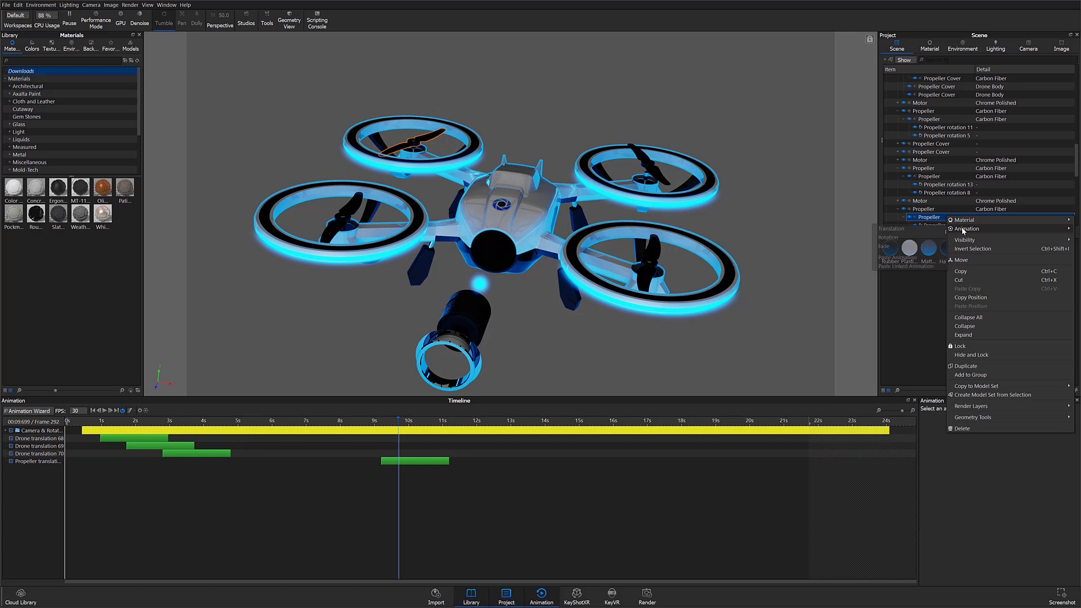
pyautogui.click(901, 257)
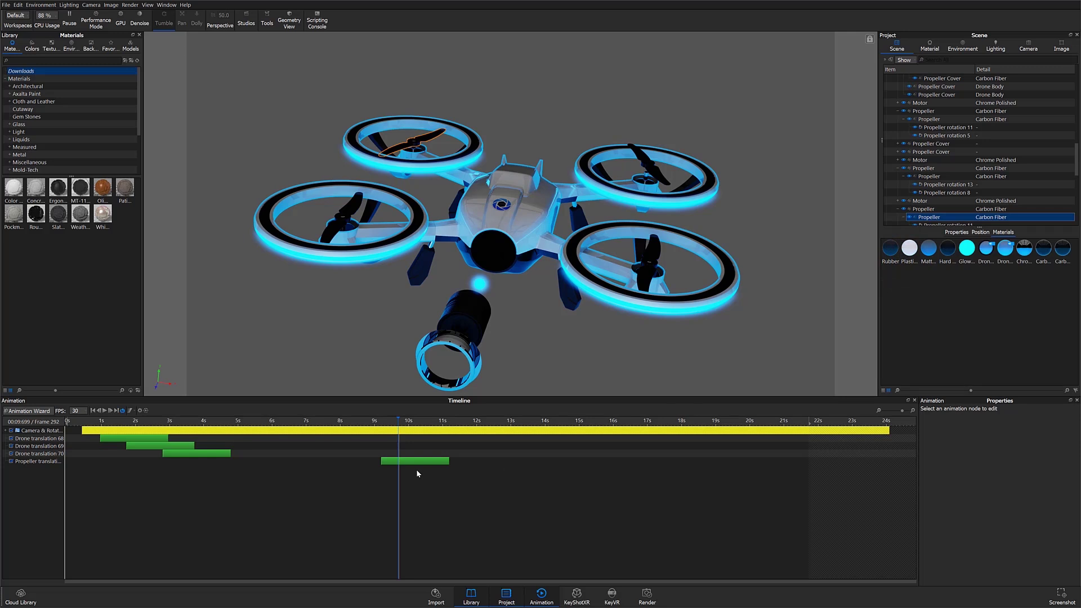
# Set the current time to about 10 s and add a translation animation to the front propeller on the right-hand side of the view
pyautogui.moveTo(398, 421)
pyautogui.mouseDown()
pyautogui.moveTo(440, 422)
pyautogui.moveTo(409, 427)
pyautogui.mouseUp()
pyautogui.click(413, 429)
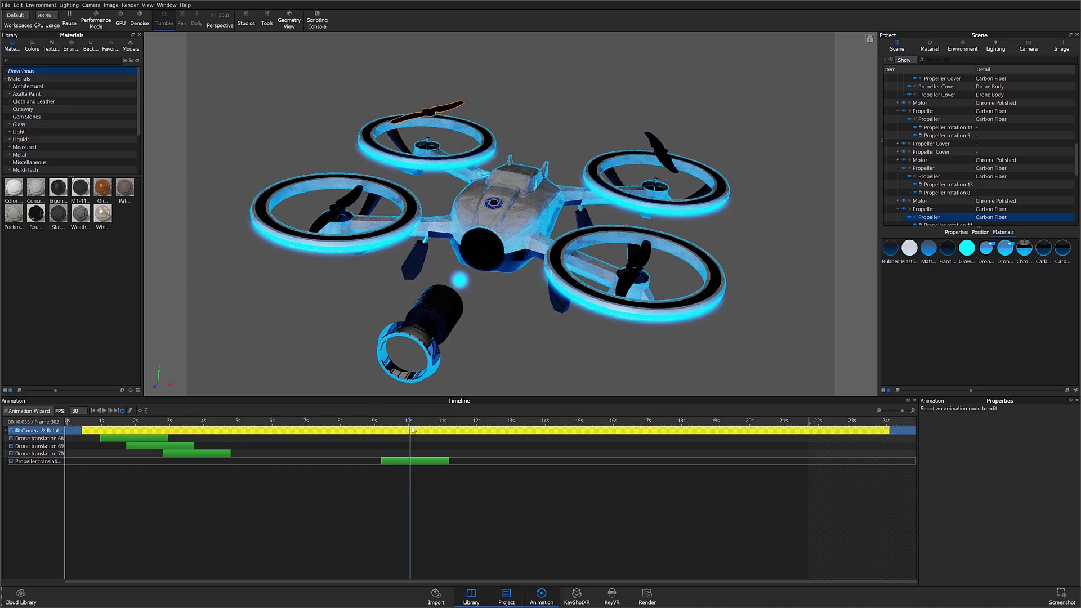
pyautogui.click(634, 280)
pyautogui.rightClick(927, 119)
pyautogui.click(949, 131)
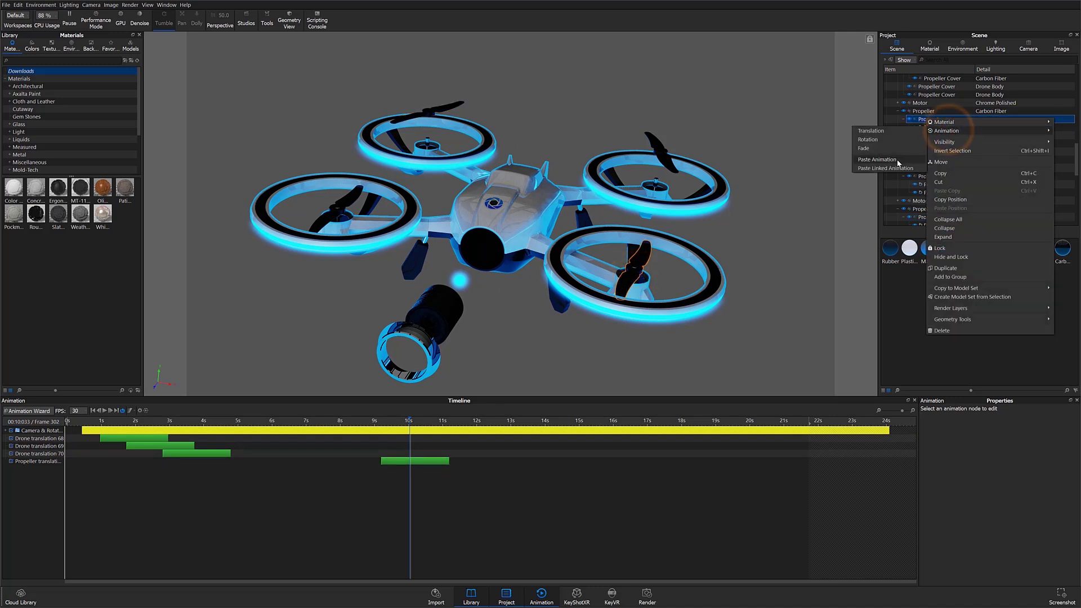
pyautogui.click(892, 131)
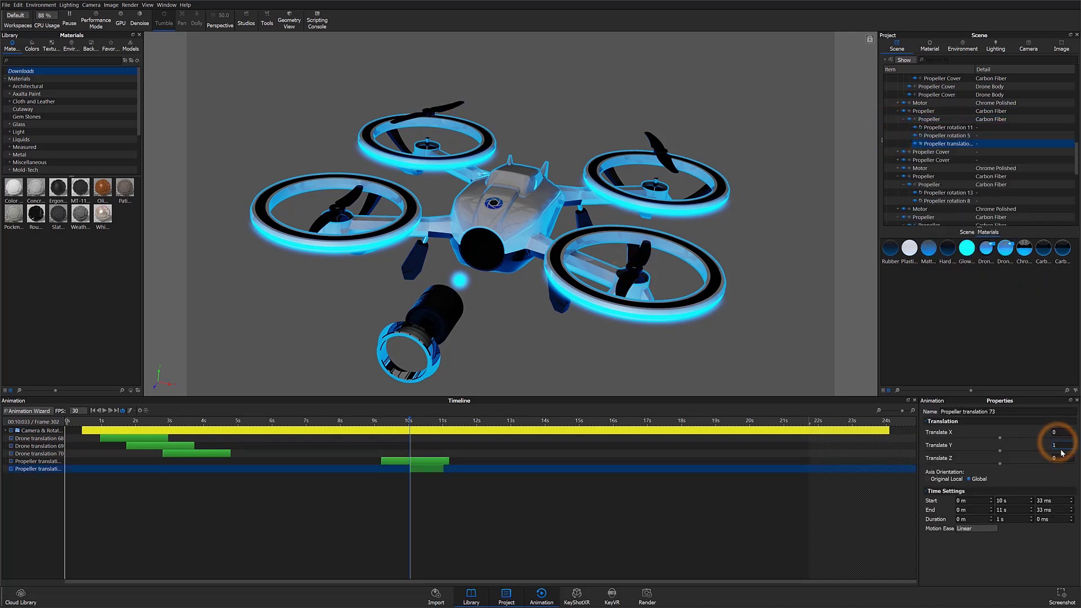
# Give the front propeller's translation a Y value of 100, 2 s duration and Ease In/Out motion, starting at about 10.4 s
pyautogui.click(1032, 517)
pyautogui.click(977, 528)
pyautogui.click(977, 563)
pyautogui.moveTo(444, 466); pyautogui.dragTo(457, 466)
# Copy that translation to the front left-hand propeller as a linked animation and set the current time to about 10.4 s
pyautogui.rightClick(985, 145)
pyautogui.click(987, 150)
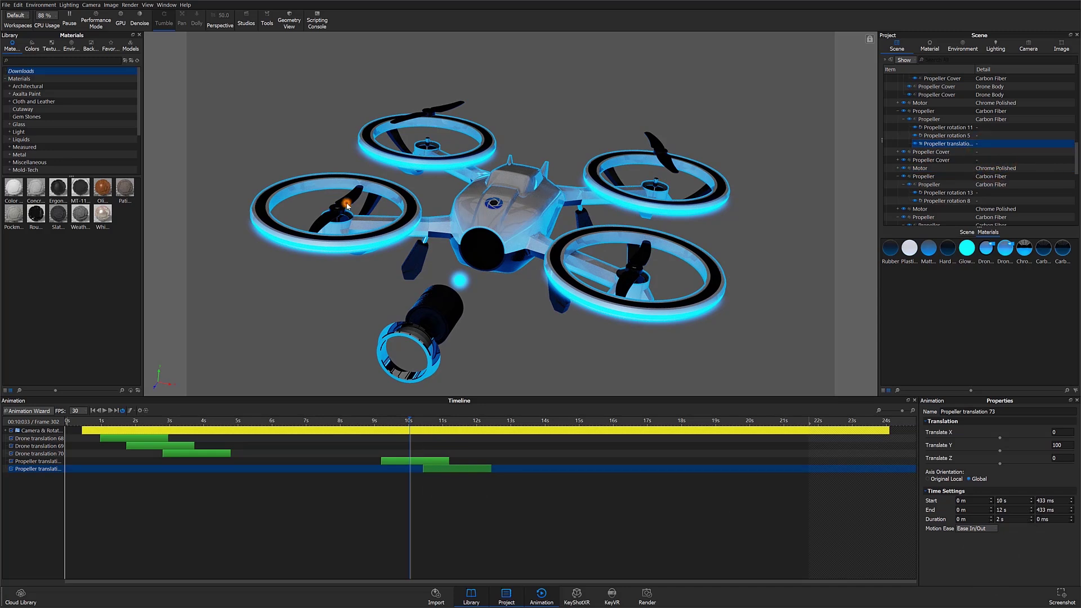
pyautogui.rightClick(925, 186)
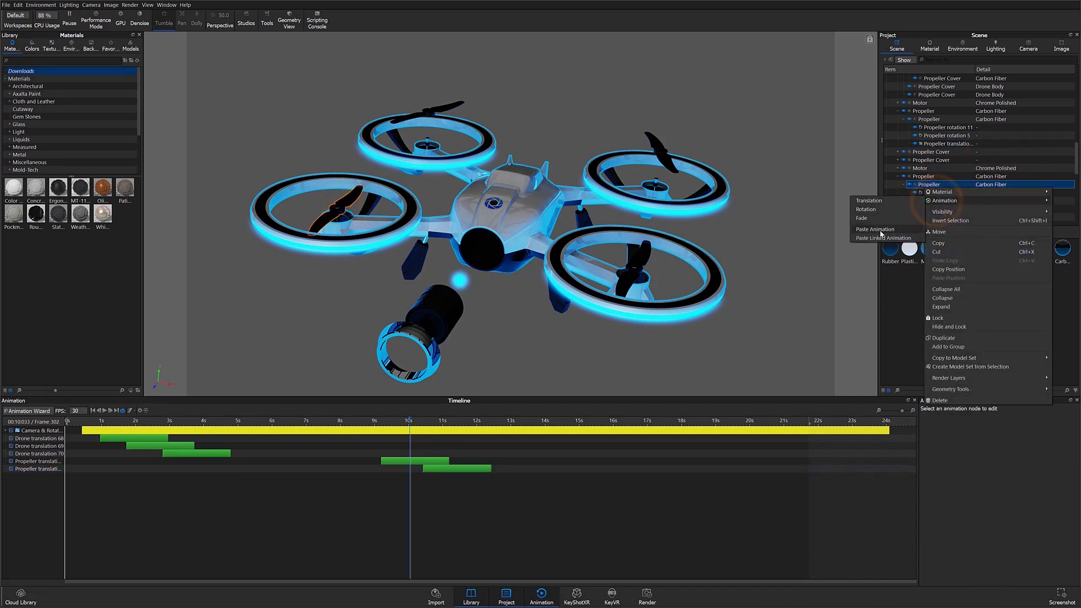
pyautogui.click(910, 241)
pyautogui.moveTo(395, 426); pyautogui.dragTo(422, 428)
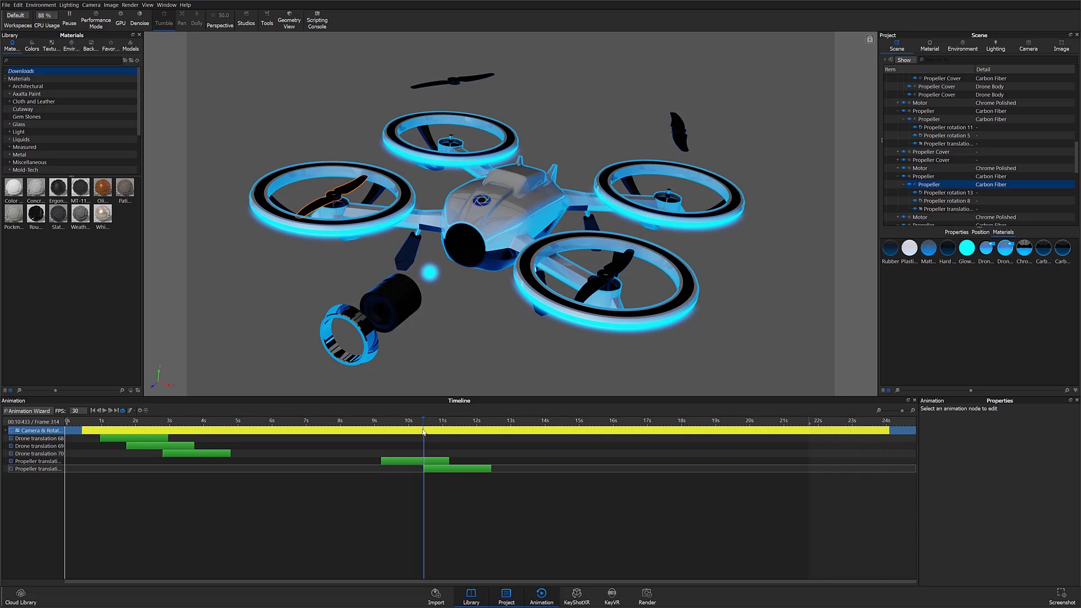
# Group the three drone translation animations into a timeline folder named Camera Parts Moving Out
pyautogui.click(142, 438)
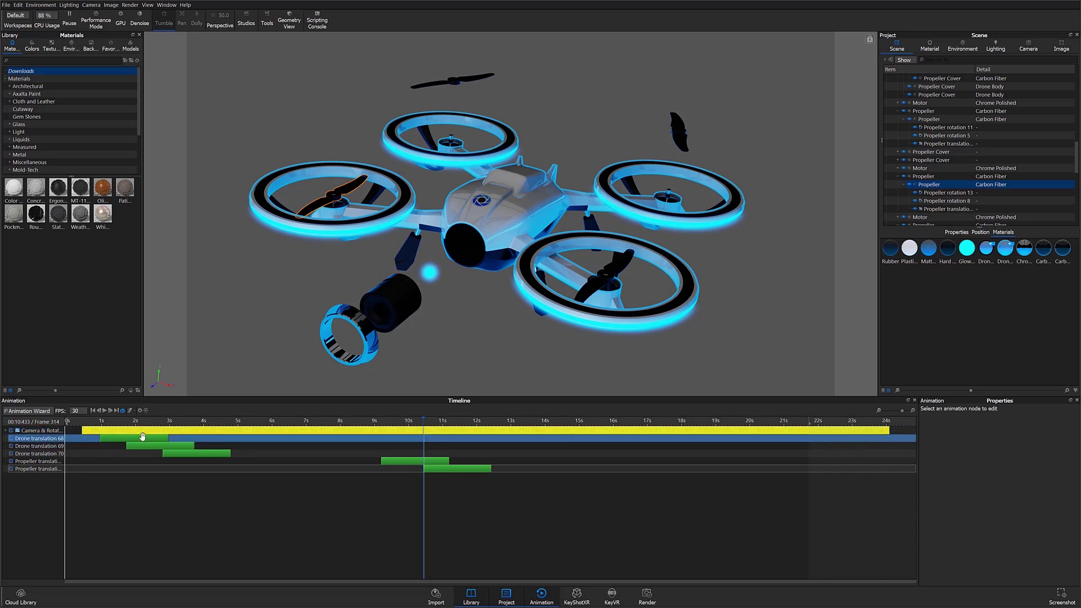
pyautogui.keyDown('shift'); pyautogui.click(147, 454); pyautogui.keyUp('shift')
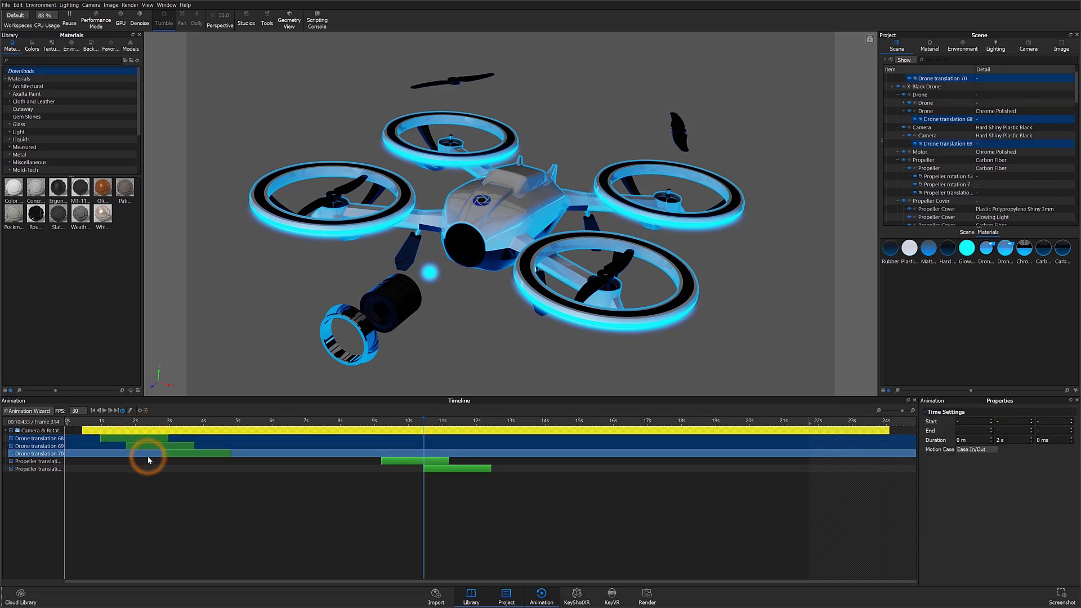
pyautogui.rightClick(58, 438)
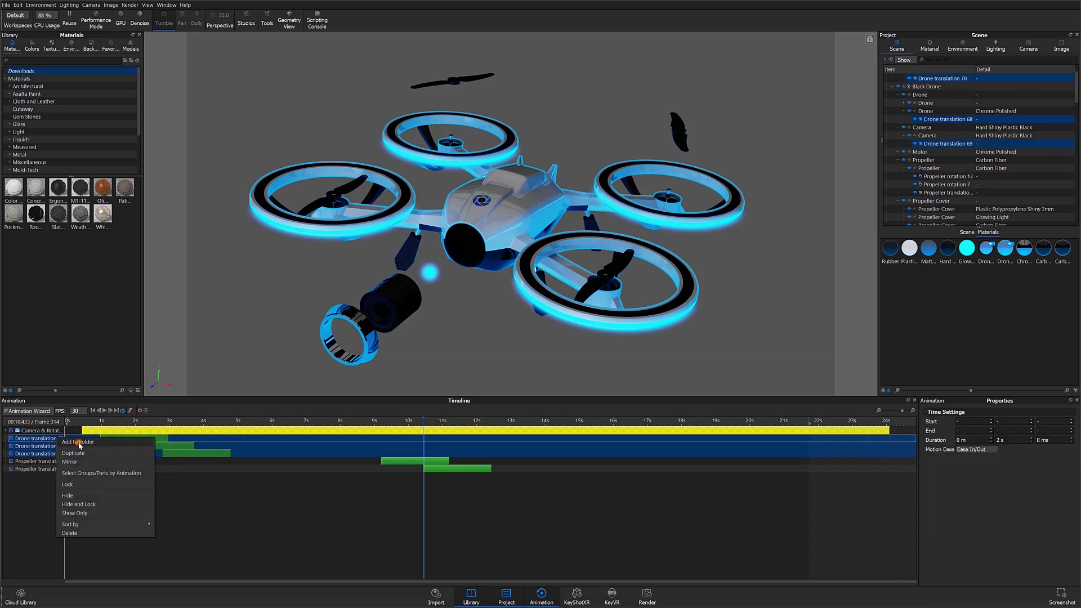
pyautogui.click(79, 443)
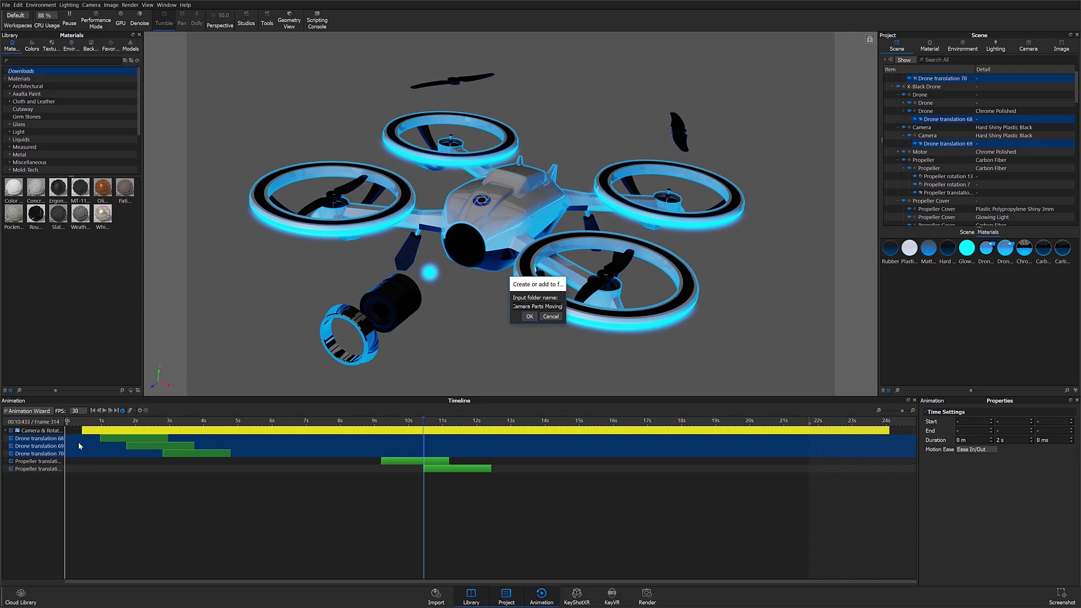
pyautogui.press('Return')
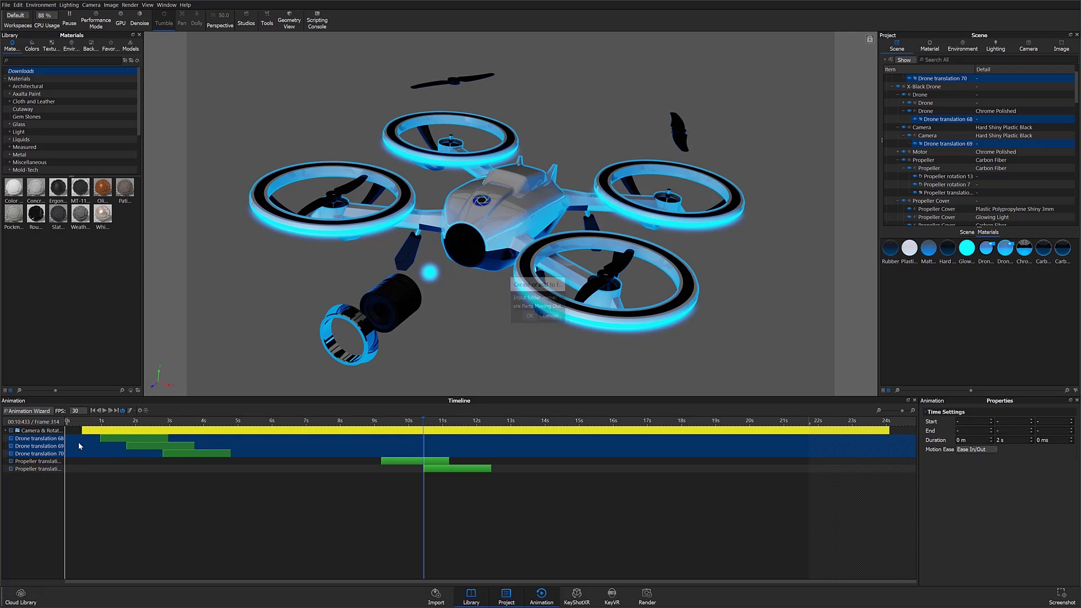
# Reorder the timeline so the Camera Parts Moving Out folder sits below the Camera & Rotation Animations folder
pyautogui.click(48, 440)
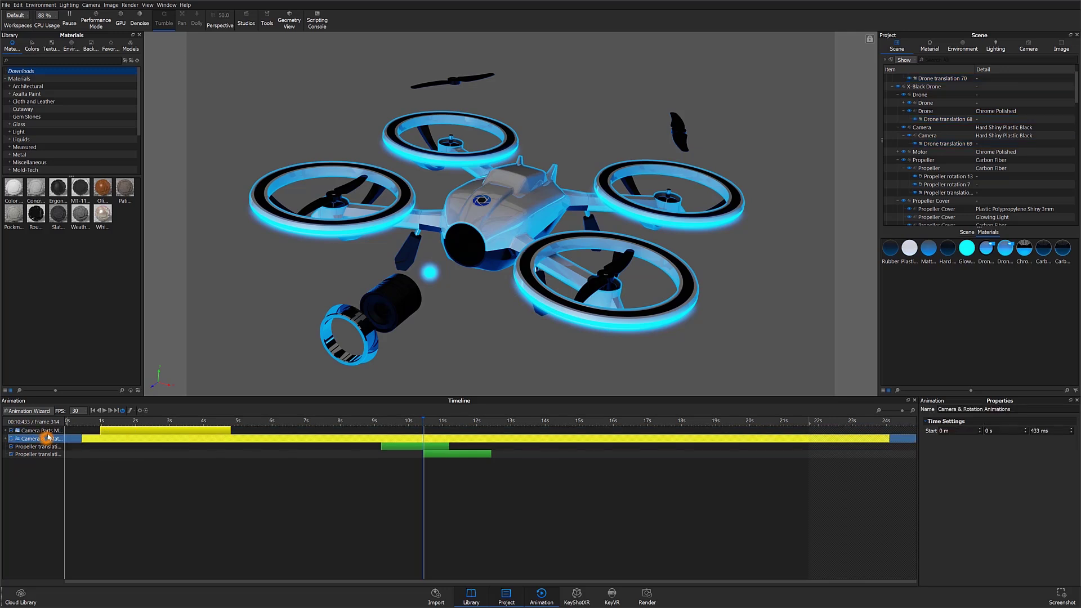
pyautogui.keyDown('ctrl'); pyautogui.click(50, 430); pyautogui.keyUp('ctrl')
pyautogui.moveTo(50, 428); pyautogui.dragTo(49, 433)
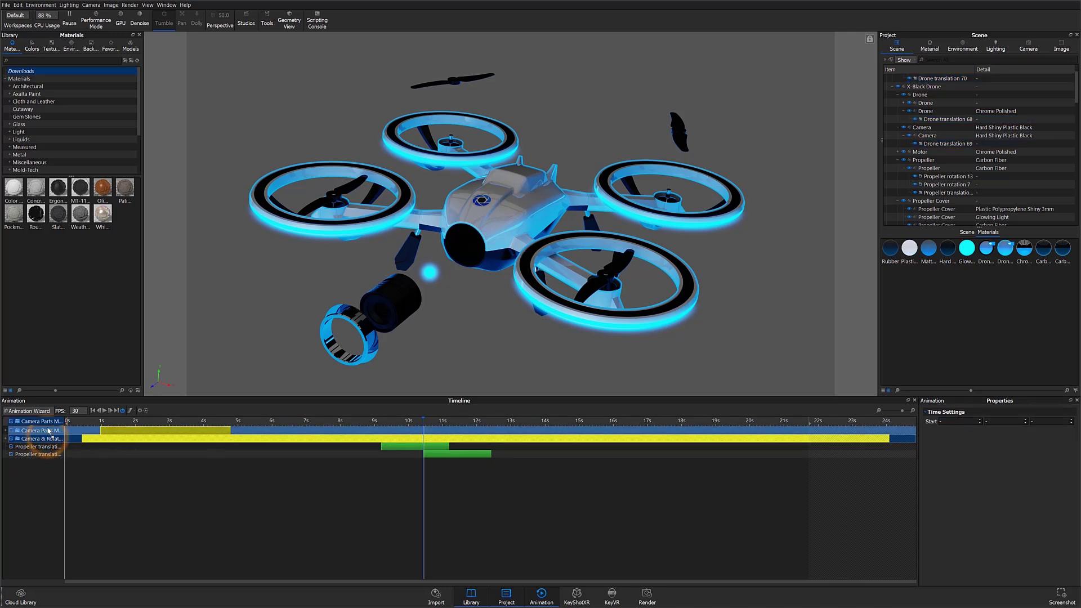
pyautogui.click(41, 475)
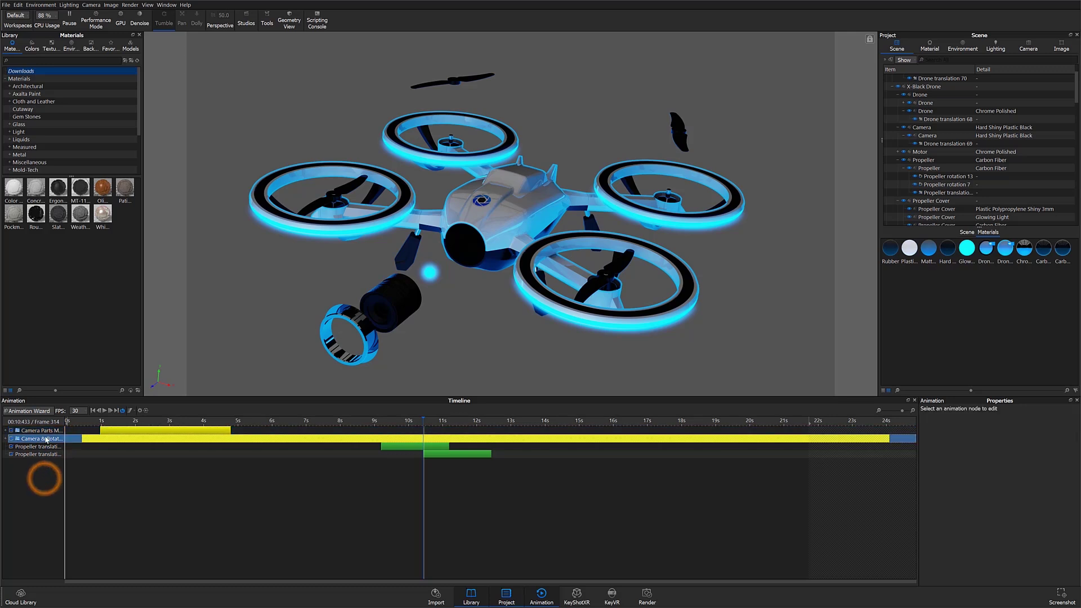
pyautogui.moveTo(34, 479); pyautogui.dragTo(39, 465)
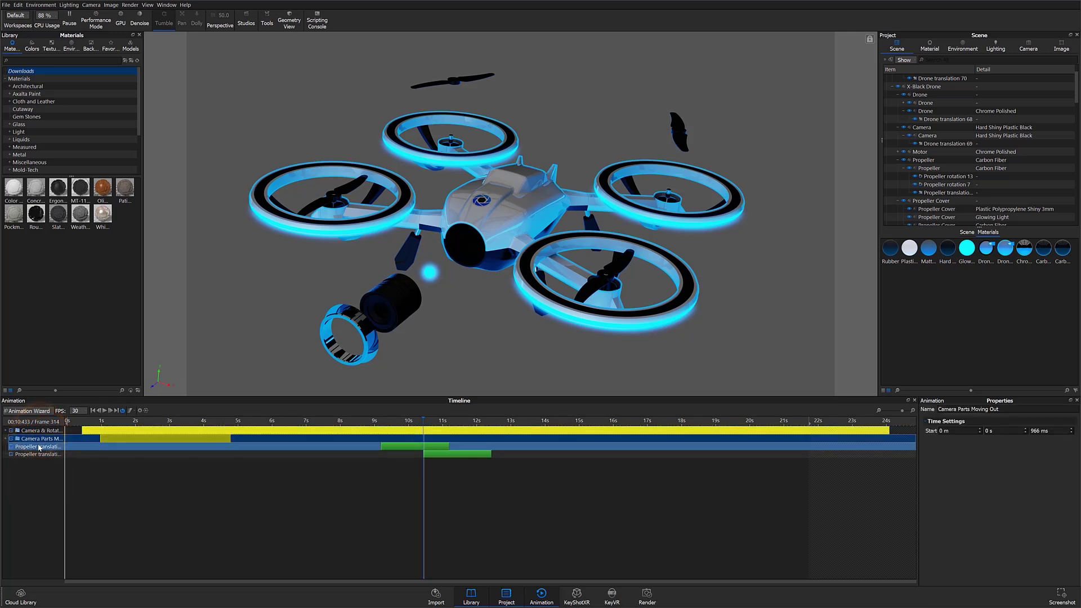
# Mirror the Camera Parts Moving Out animation folder
pyautogui.click(45, 439)
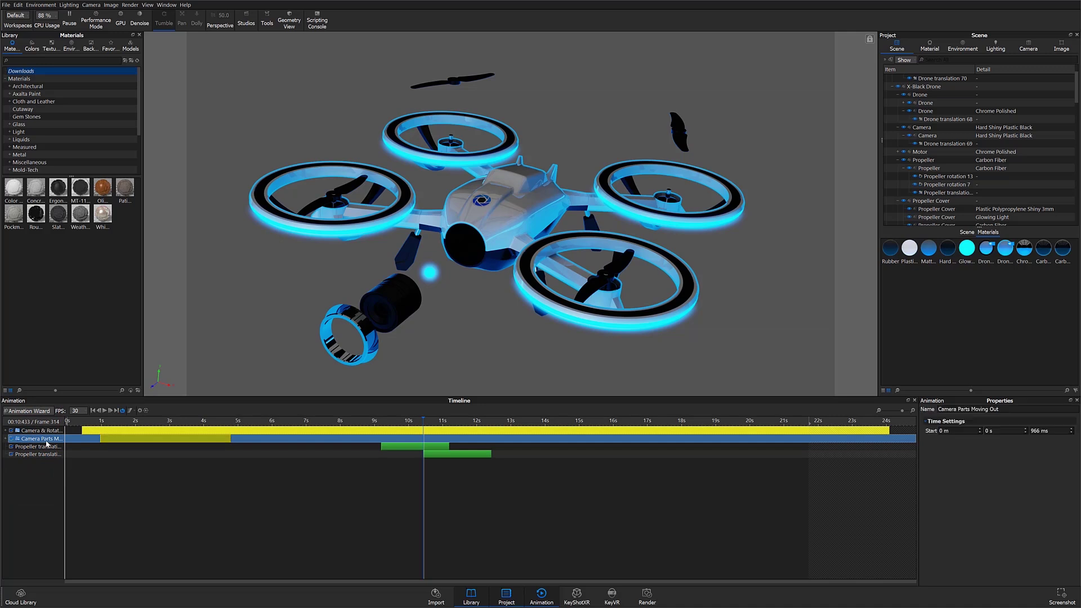
pyautogui.rightClick(46, 439)
pyautogui.click(72, 470)
# Rename the mirrored camera folder as Camera Parts Moving In and place it directly below the Camera Parts Moving Out folder
pyautogui.rightClick(50, 466)
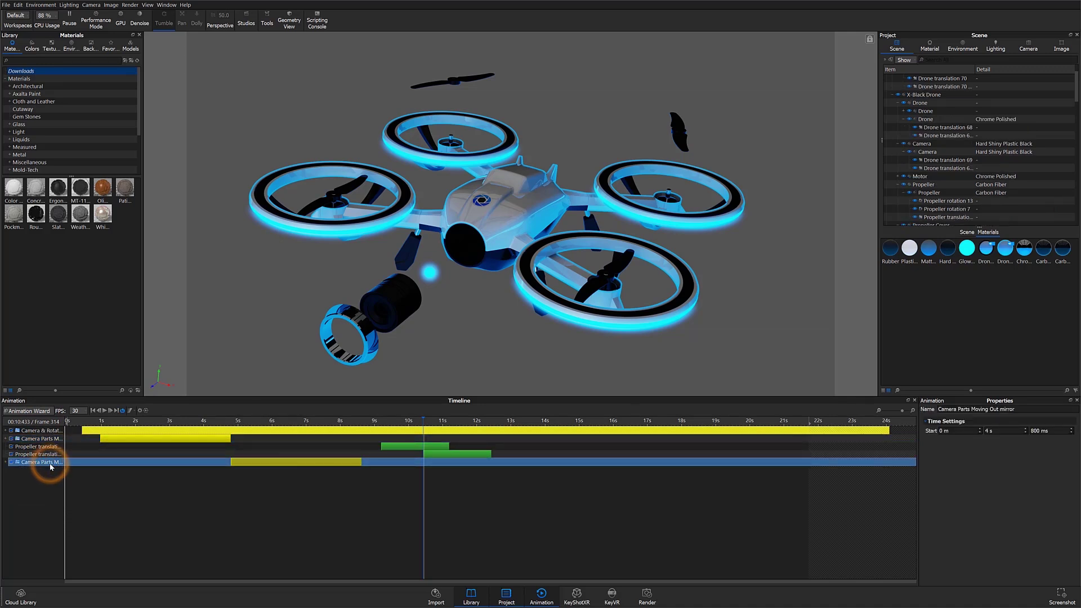
pyautogui.click(70, 557)
pyautogui.write('Camera Parts Moving In')
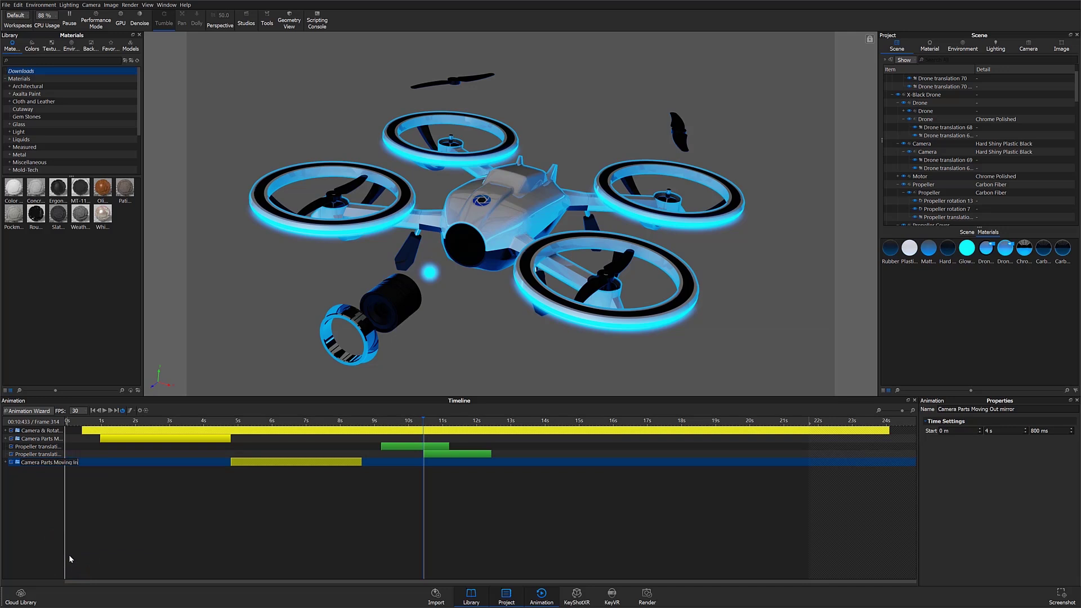
pyautogui.press('Return')
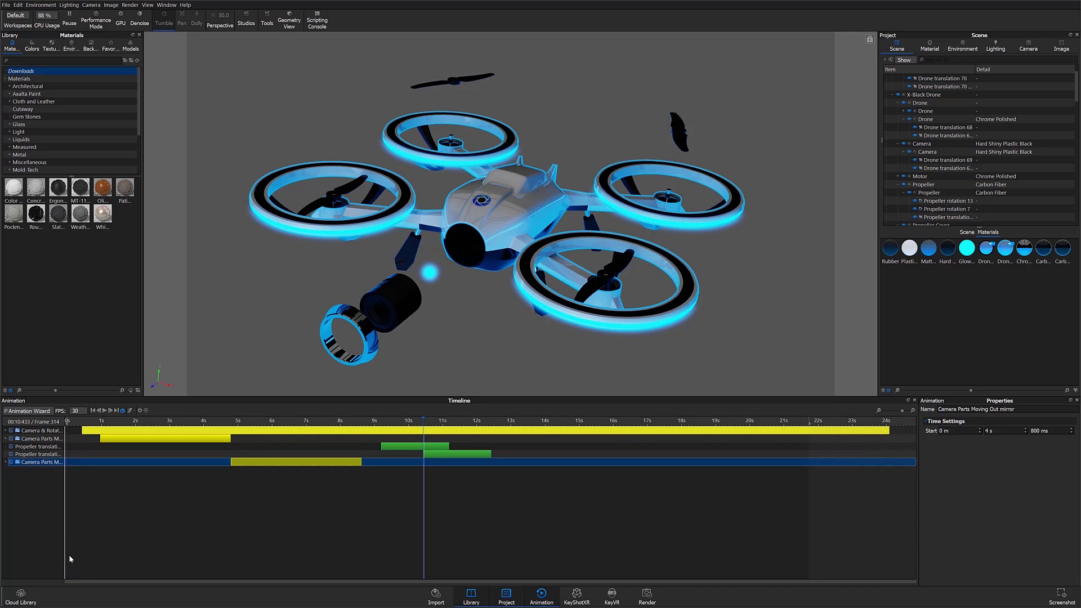
pyautogui.moveTo(29, 464); pyautogui.dragTo(32, 450)
# Group the two propeller translations into a folder named Props Moving Out and place it last in the timeline list
pyautogui.click(31, 454)
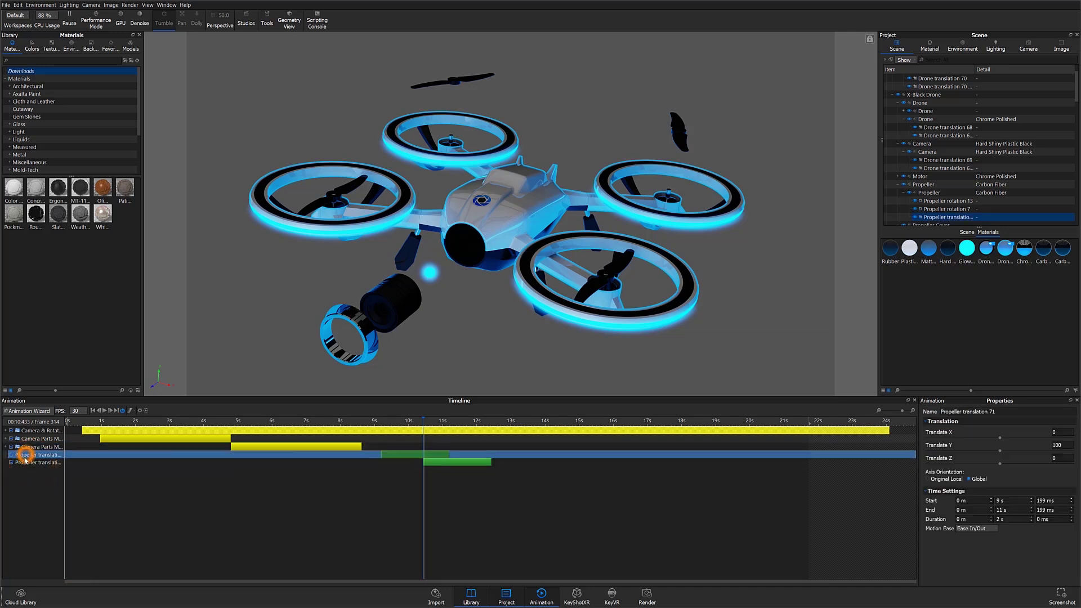
pyautogui.keyDown('shift'); pyautogui.click(24, 462); pyautogui.keyUp('shift')
pyautogui.rightClick(24, 460)
pyautogui.click(48, 465)
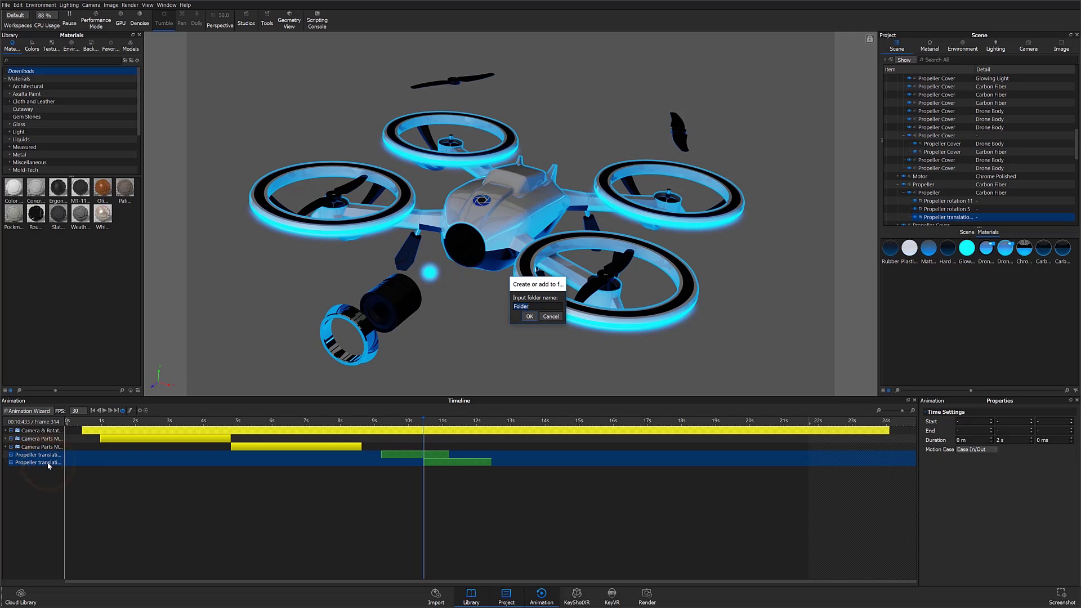
pyautogui.write('Props Moving Out')
pyautogui.press('Return')
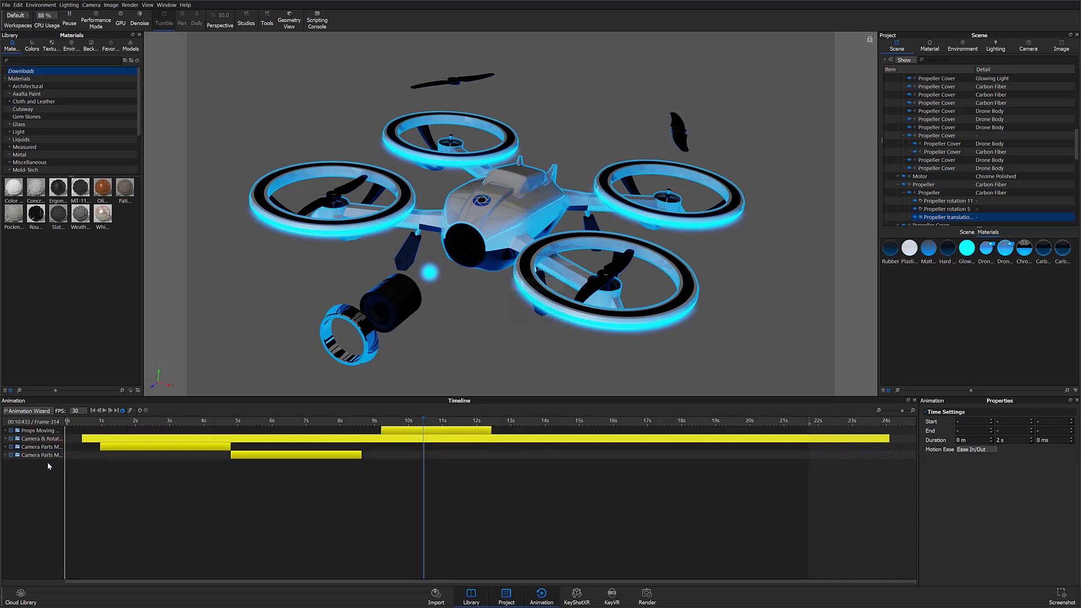
pyautogui.moveTo(52, 430); pyautogui.dragTo(50, 457)
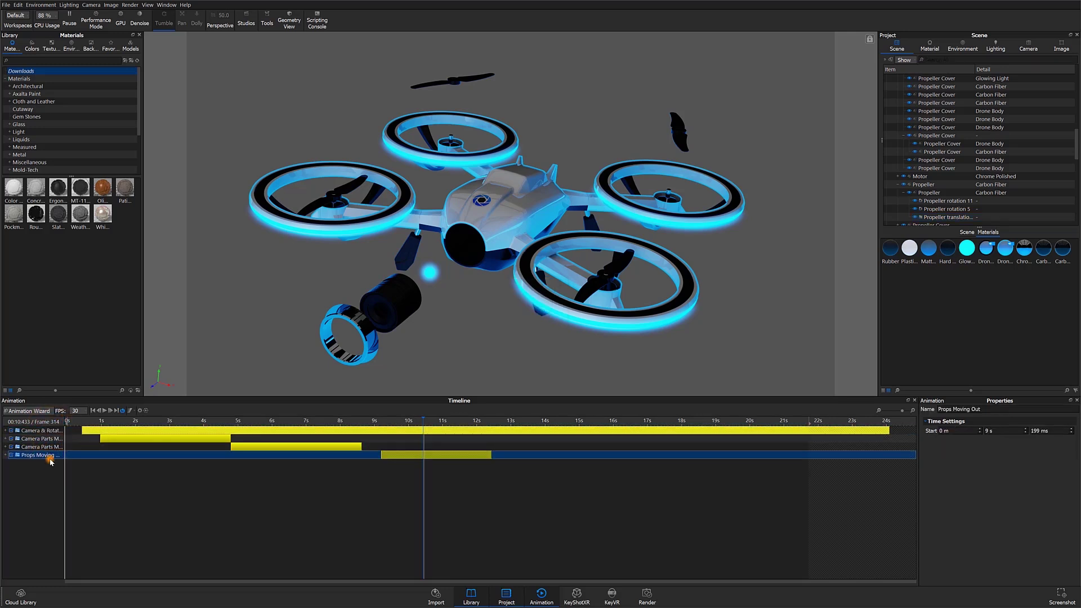
# Mirror the Props Moving Out animation folder and rename the mirrored folder as Props Moving In
pyautogui.rightClick(50, 457)
pyautogui.click(67, 490)
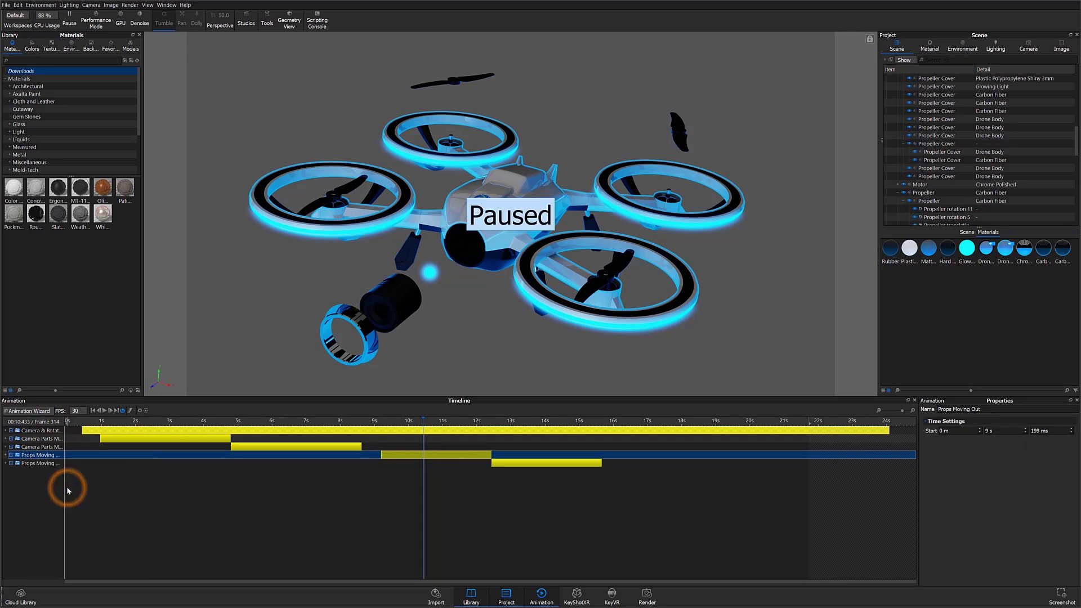
pyautogui.rightClick(49, 462)
pyautogui.click(68, 556)
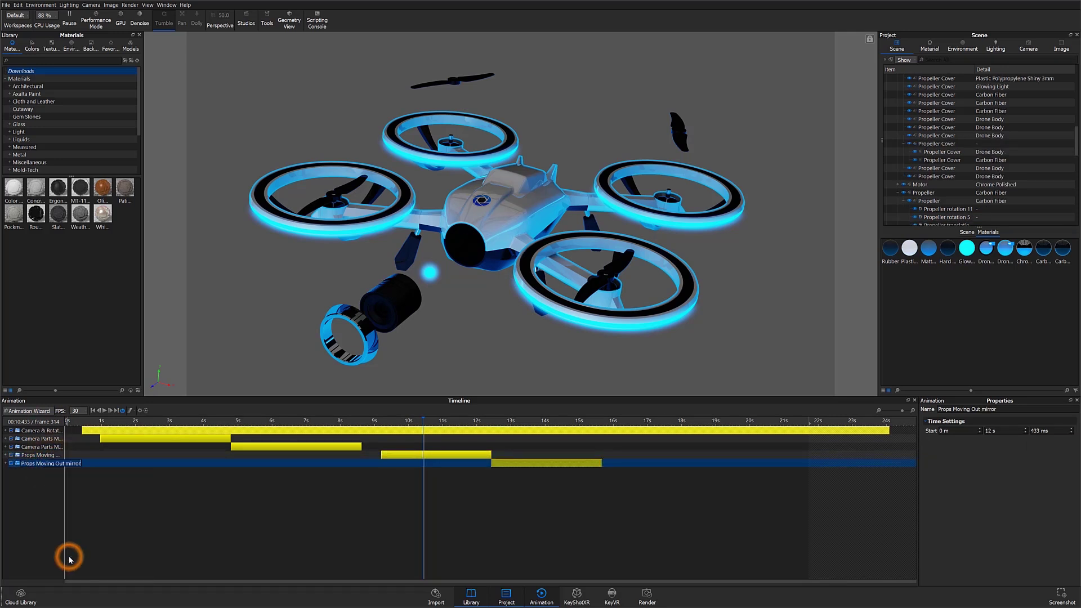
pyautogui.click(53, 463)
pyautogui.press('Return')
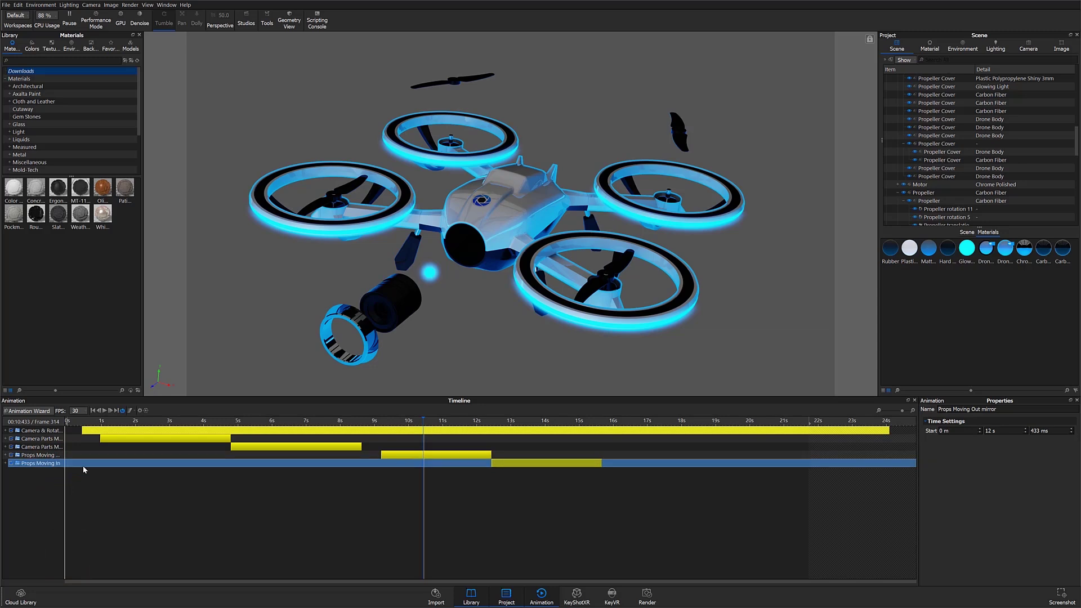
# Scrub the timeline from near the start to about 18.9 s to preview the complete exploded-view animation
pyautogui.moveTo(94, 425); pyautogui.dragTo(713, 451)
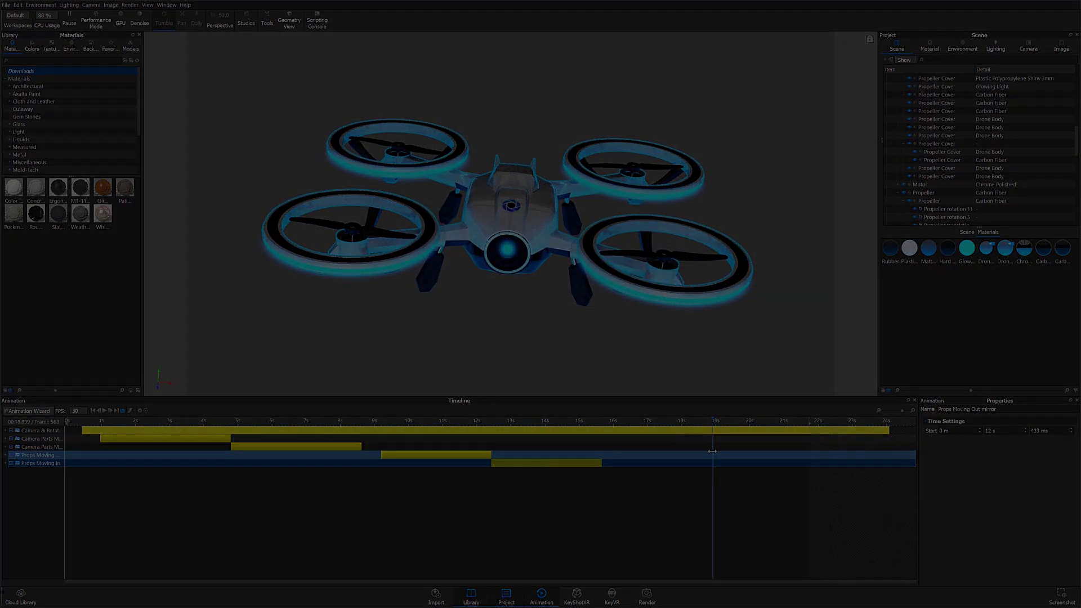